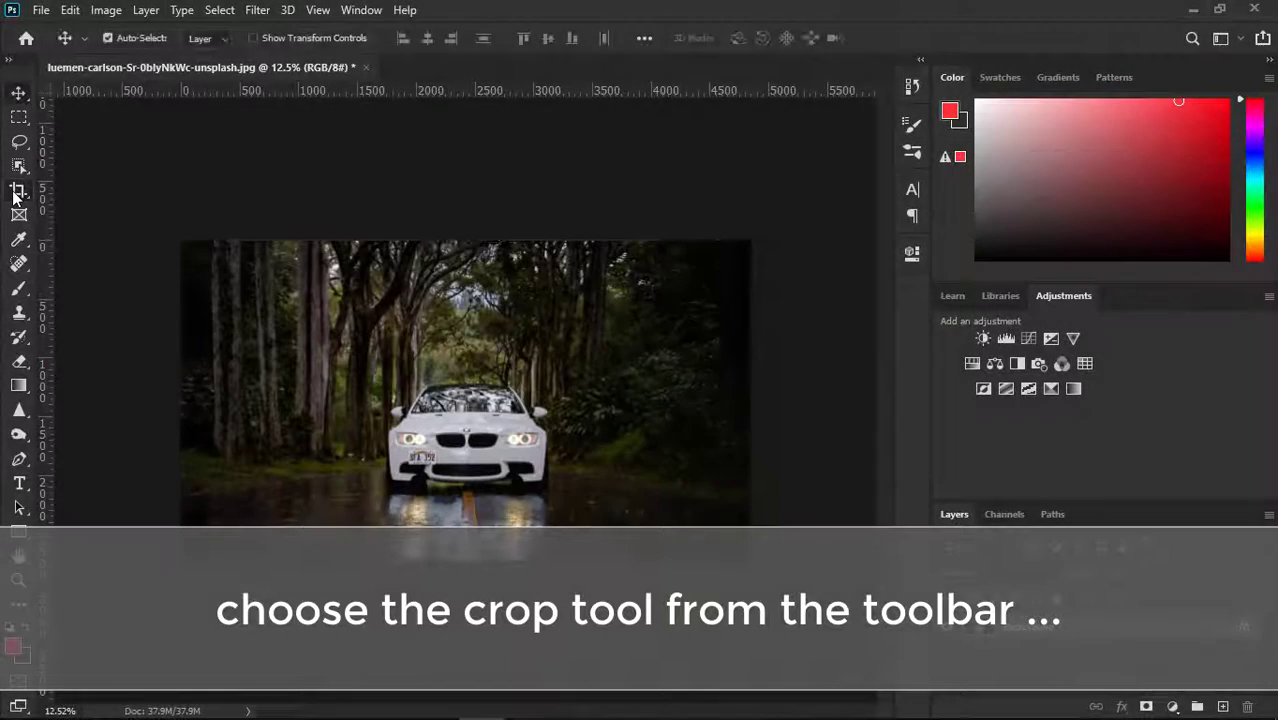
# Try a 1:1 square crop of the car photo, then undo it
pyautogui.click(17, 192)
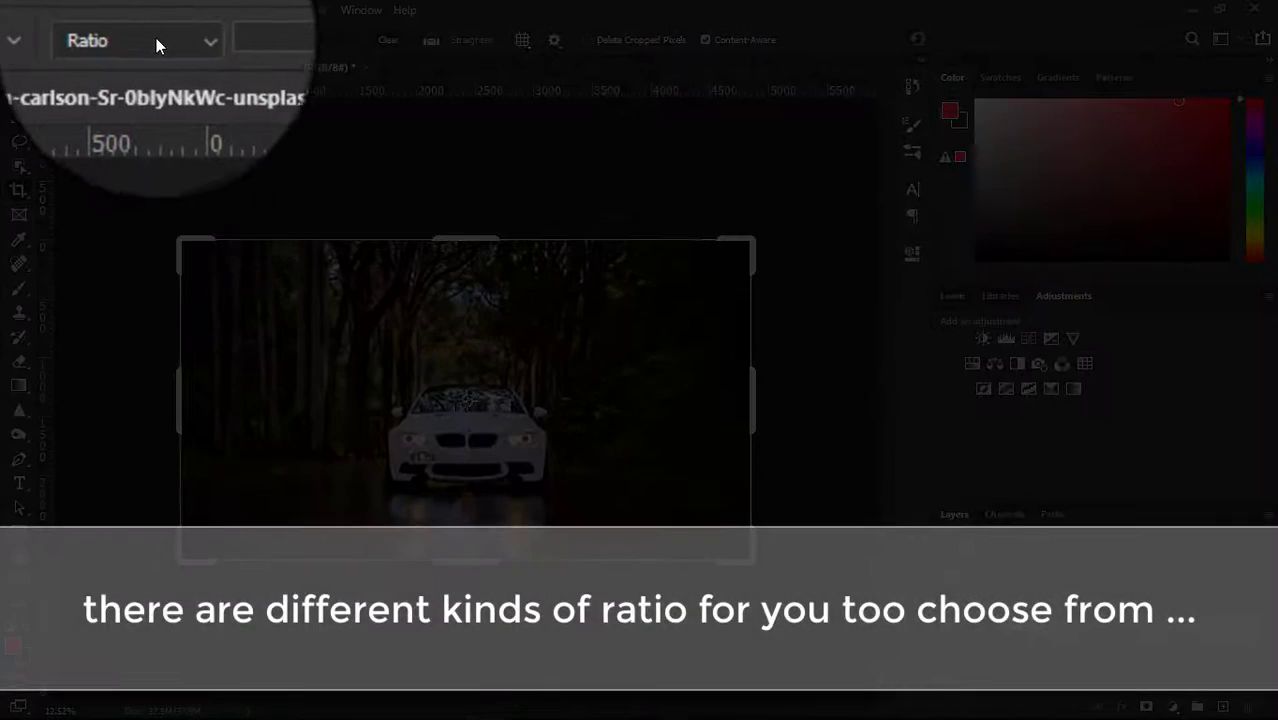
pyautogui.click(140, 40)
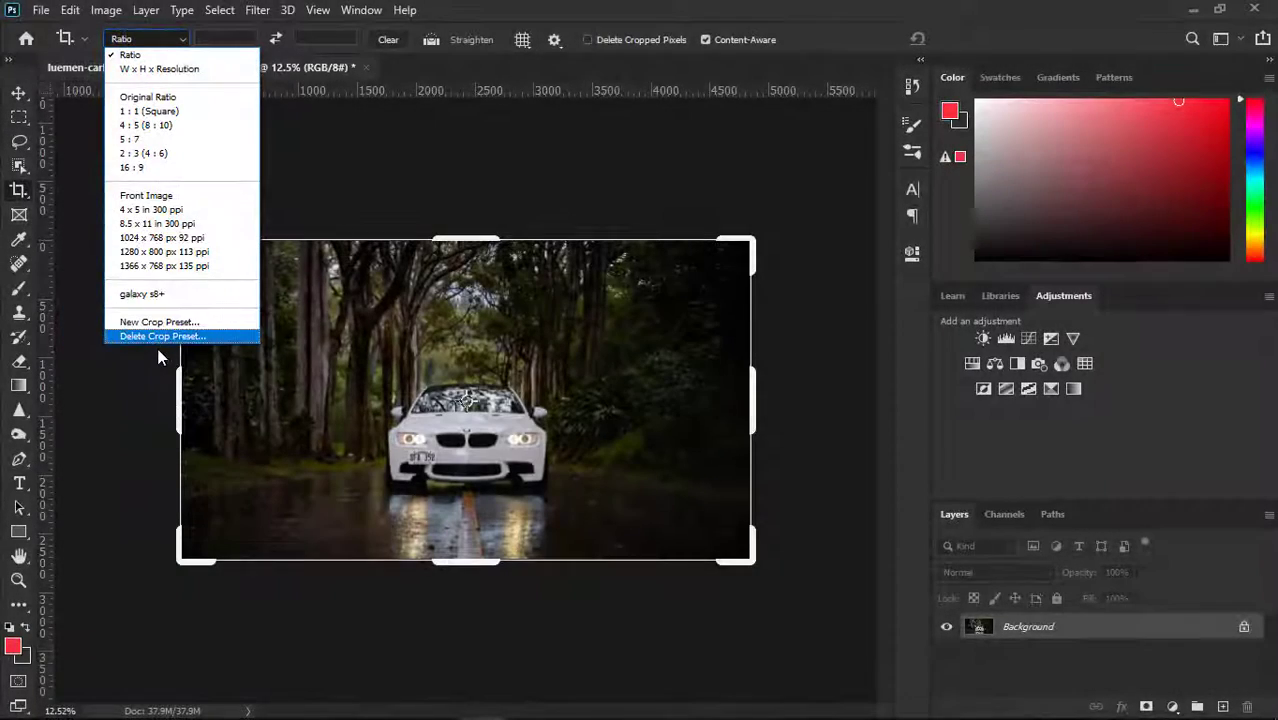
pyautogui.click(150, 111)
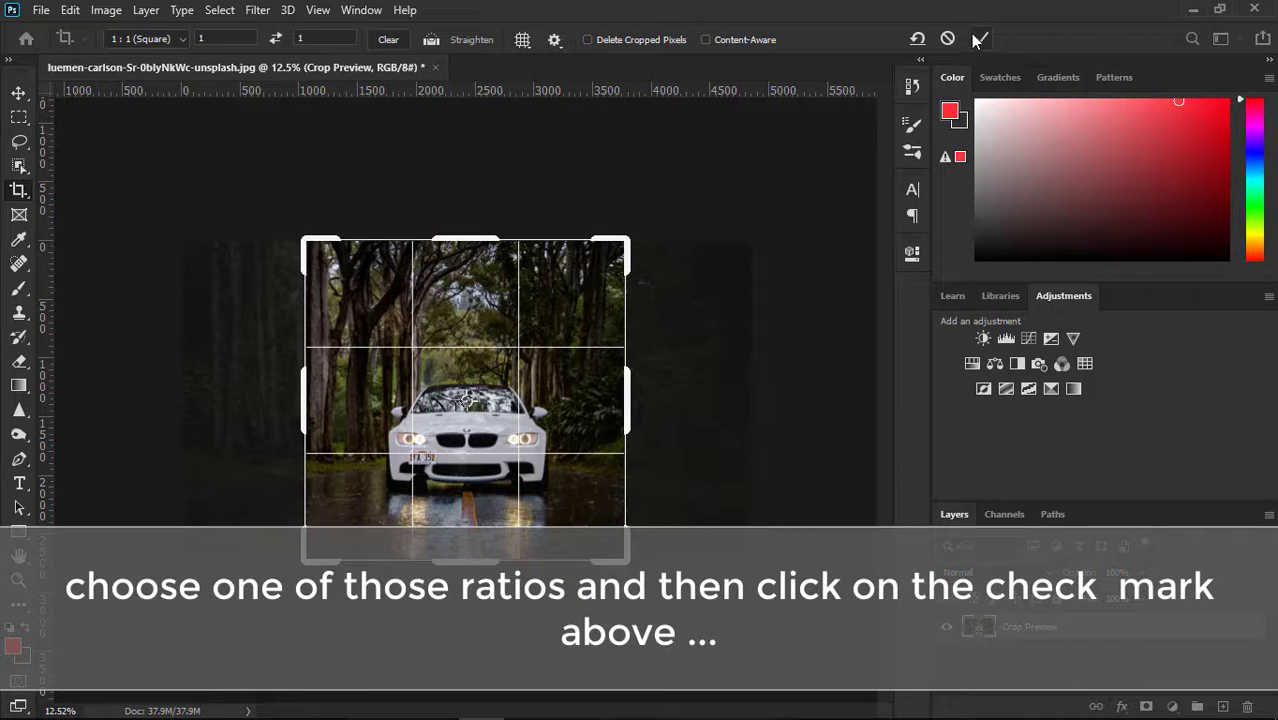
pyautogui.press('Return')
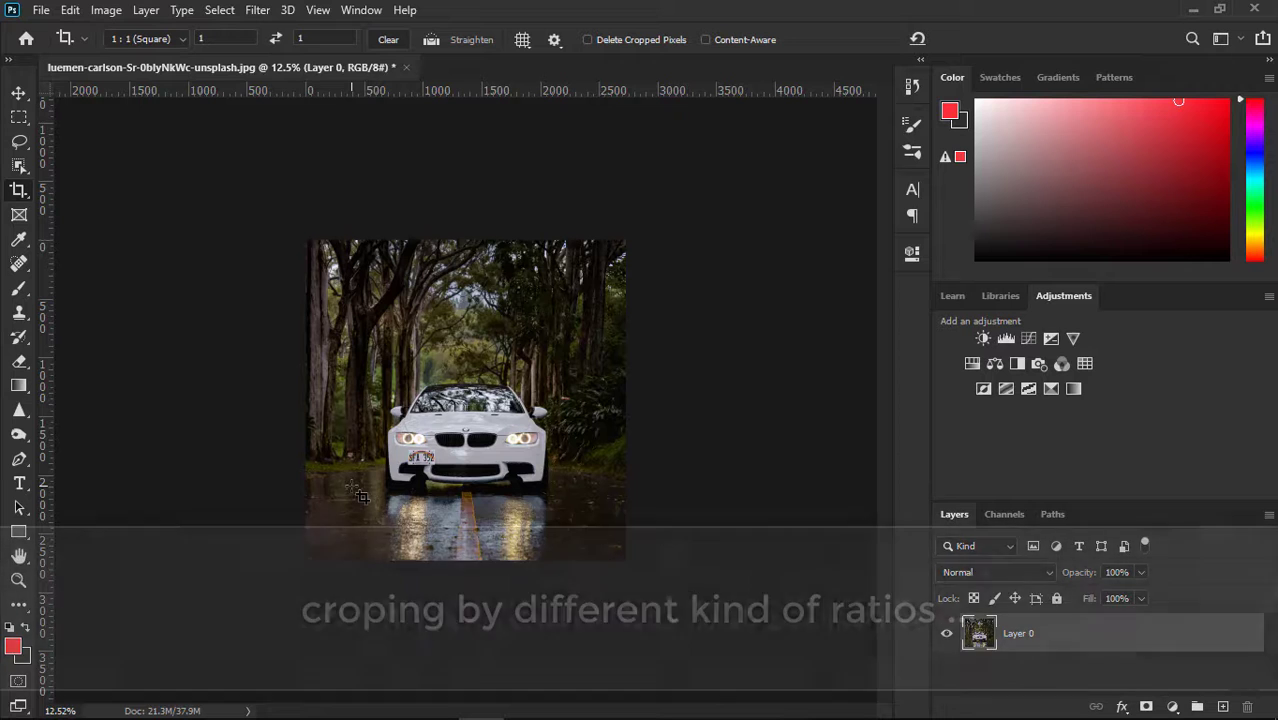
pyautogui.hotkey('ctrl', 'z')
# Try a 16:9 crop tightened around the car, then undo it
pyautogui.click(173, 42)
pyautogui.click(164, 172)
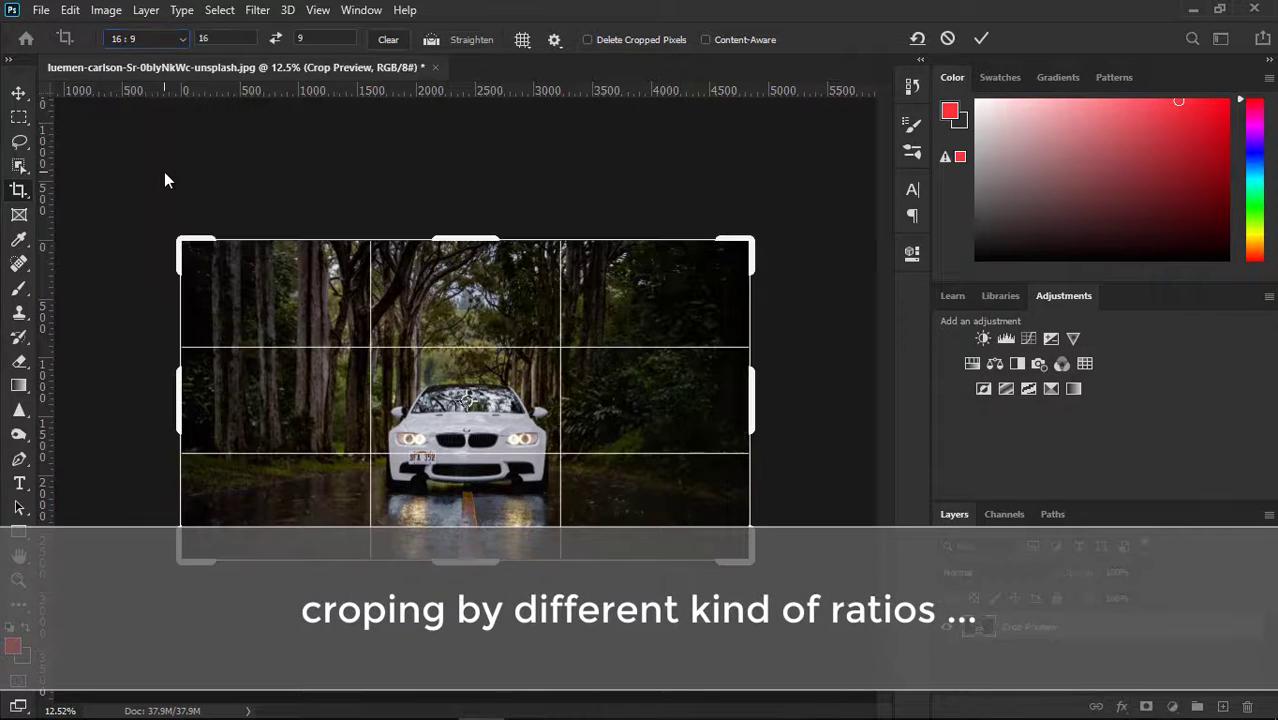
pyautogui.moveTo(757, 236); pyautogui.dragTo(668, 284)
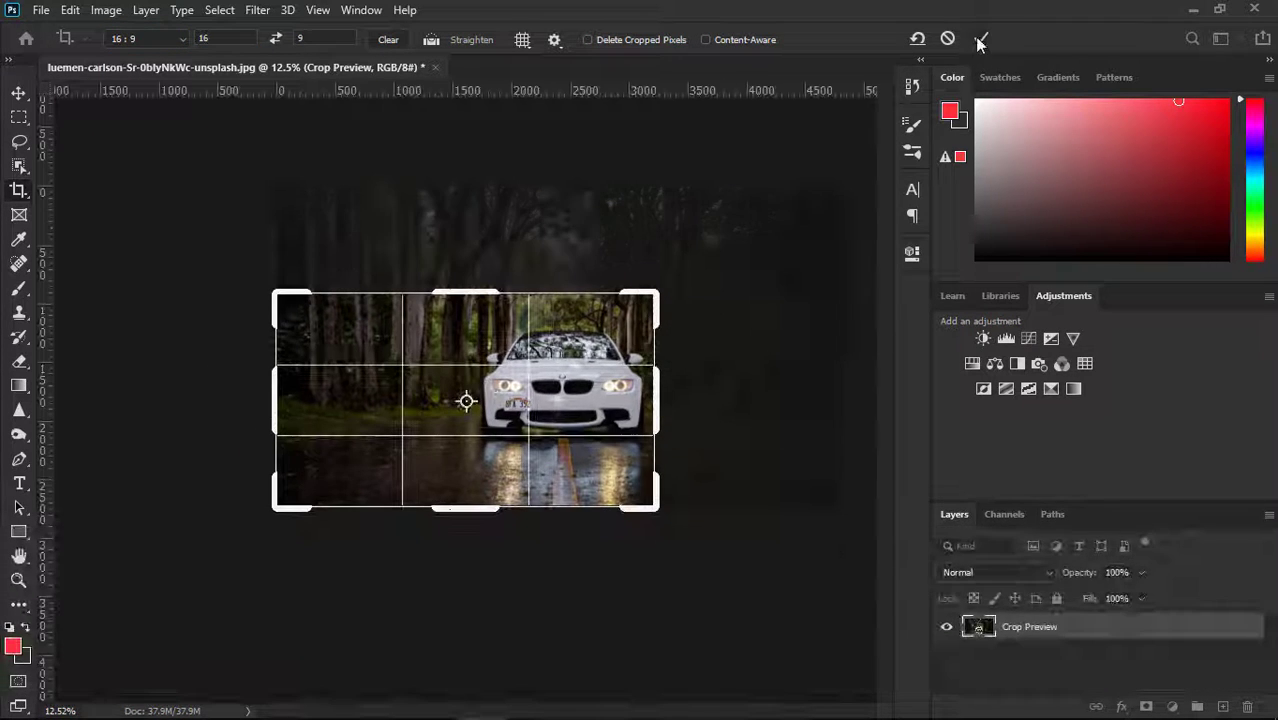
pyautogui.press('Return')
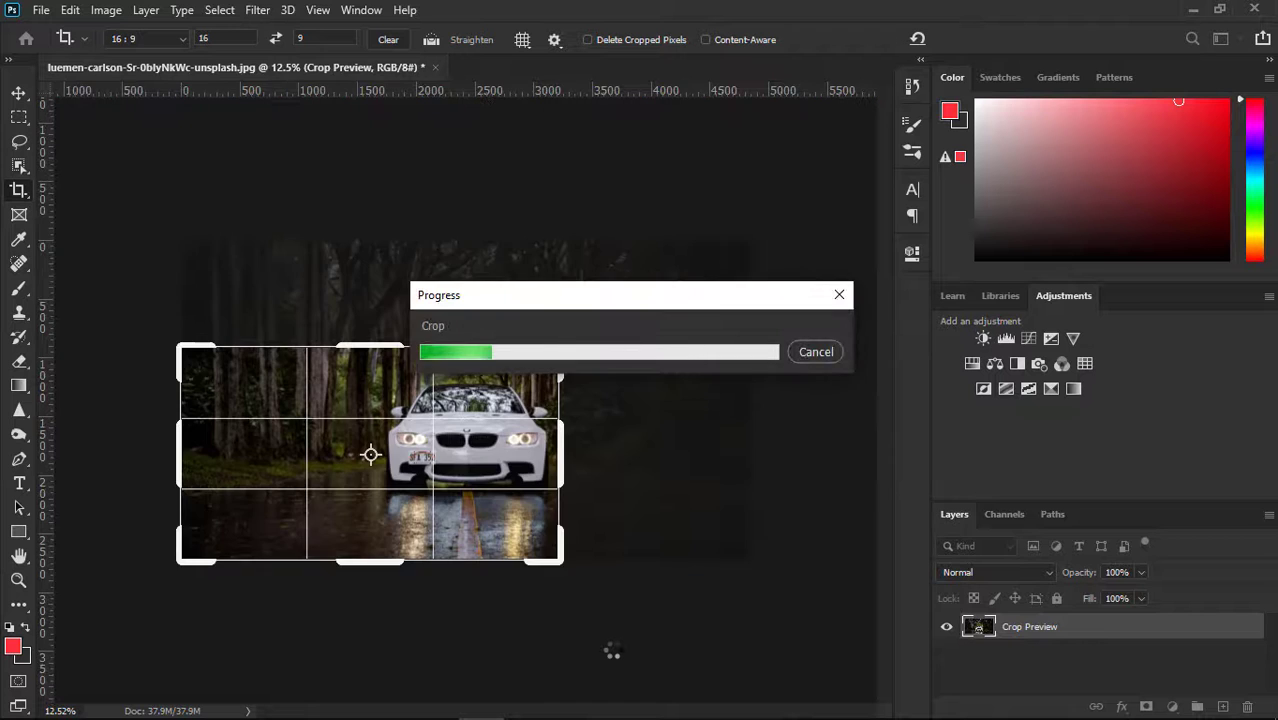
pyautogui.hotkey('ctrl', 'z')
# Choose the 5:7 crop ratio, swap its orientation, and commit the crop
pyautogui.click(167, 38)
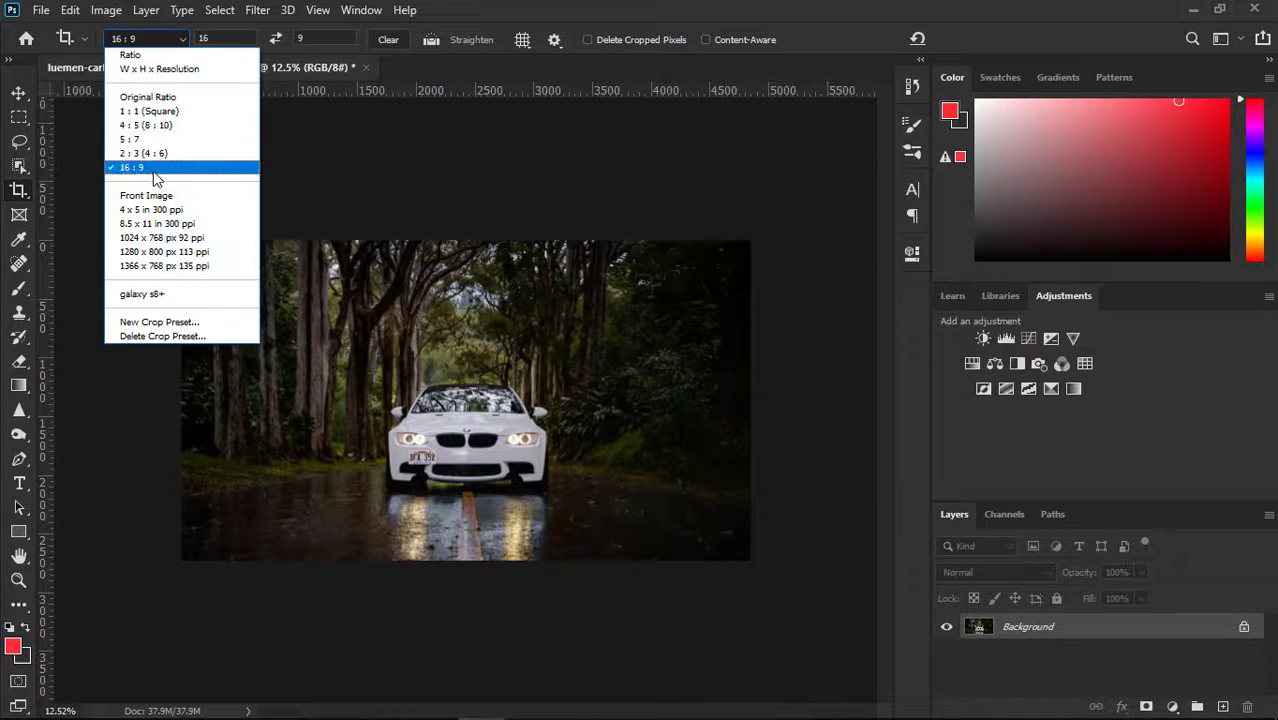
pyautogui.click(125, 137)
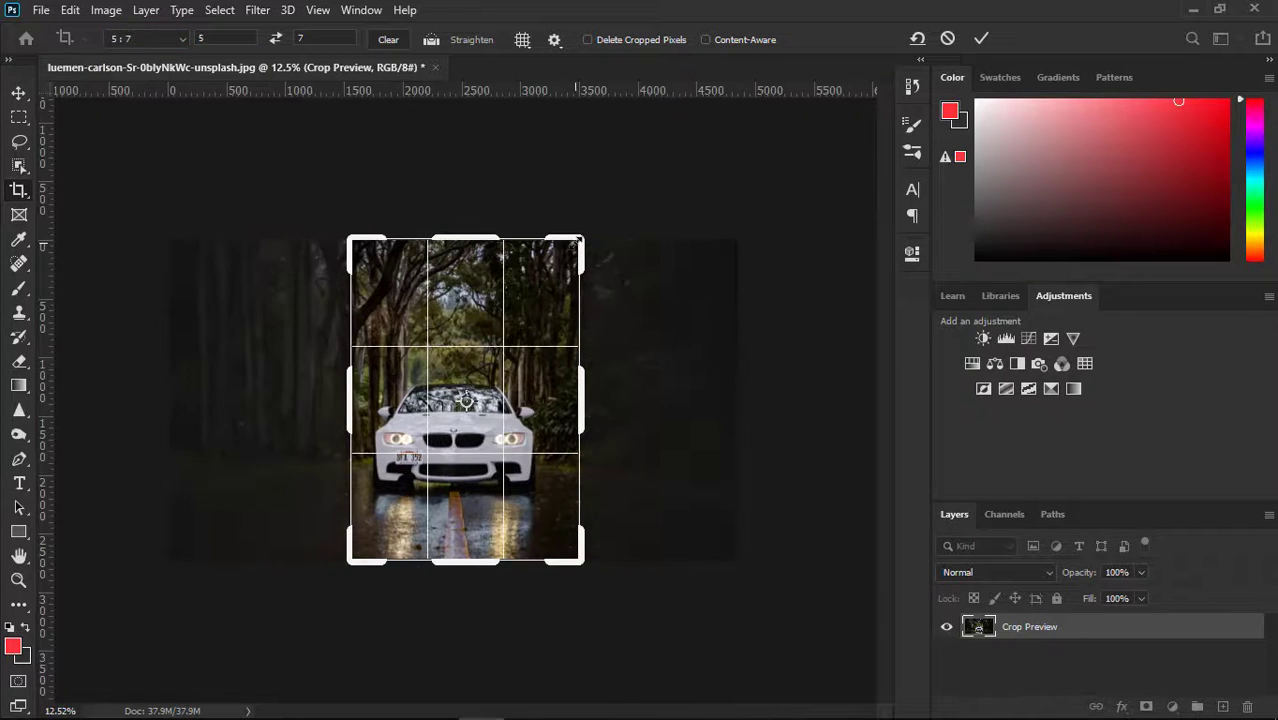
pyautogui.press('x')
pyautogui.press('x')
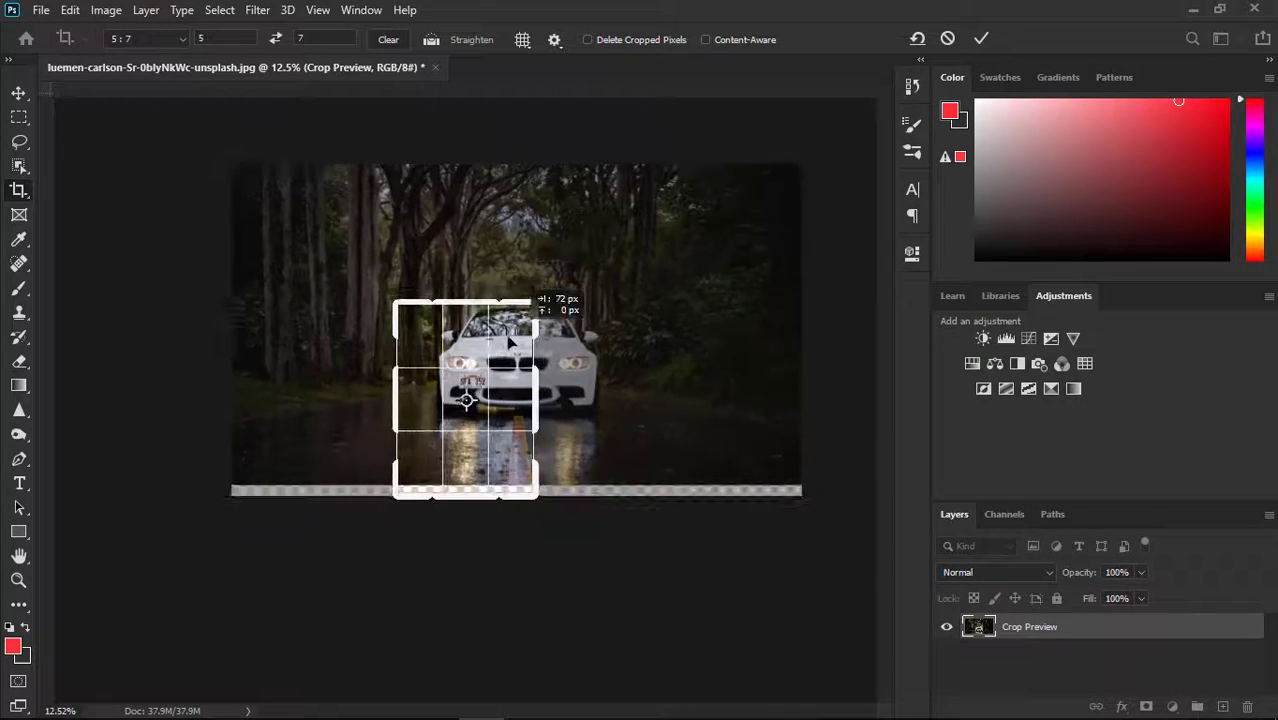
pyautogui.click(981, 38)
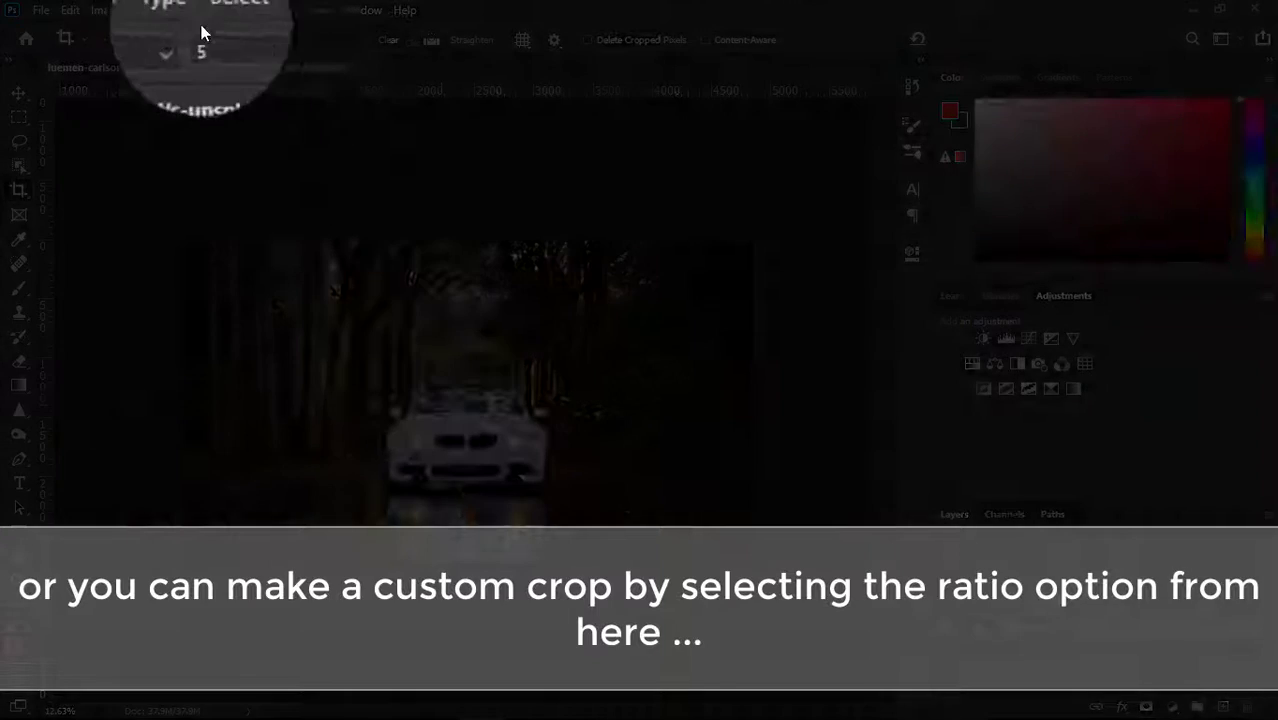
# Switch to a custom Ratio crop, reshape the frame around the car, and enter 1000 × 700
pyautogui.click(169, 35)
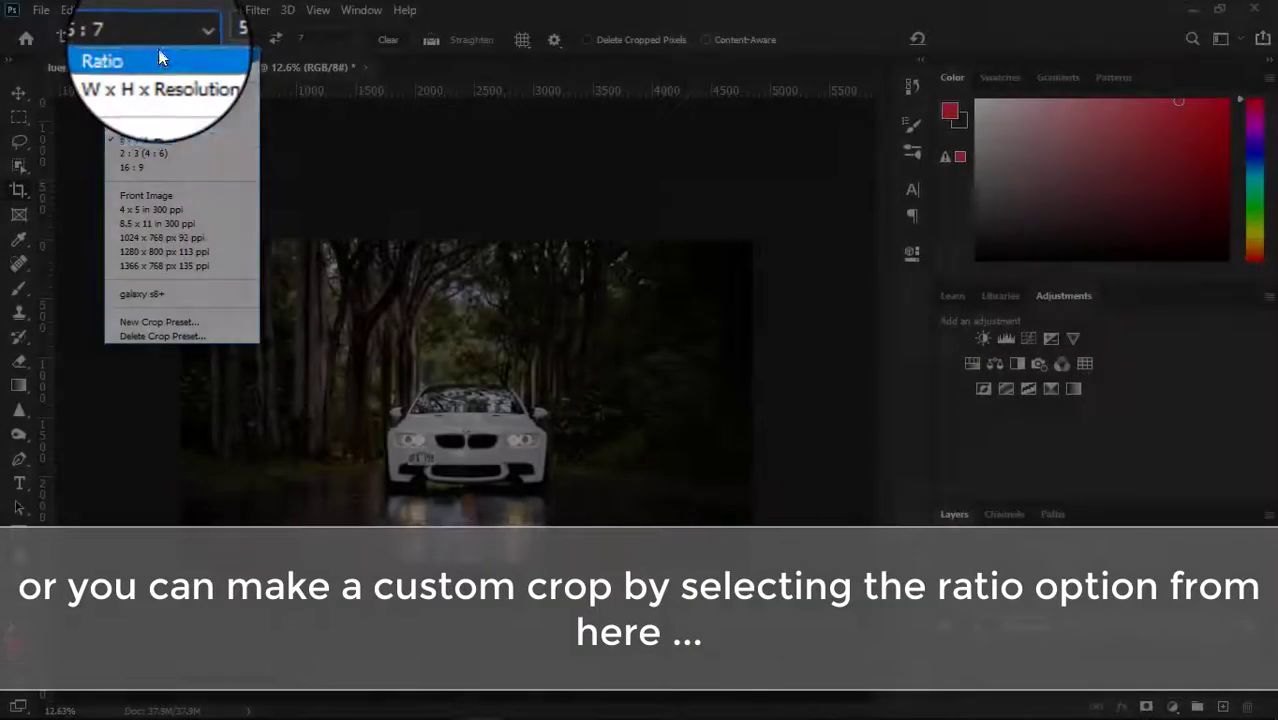
pyautogui.click(130, 62)
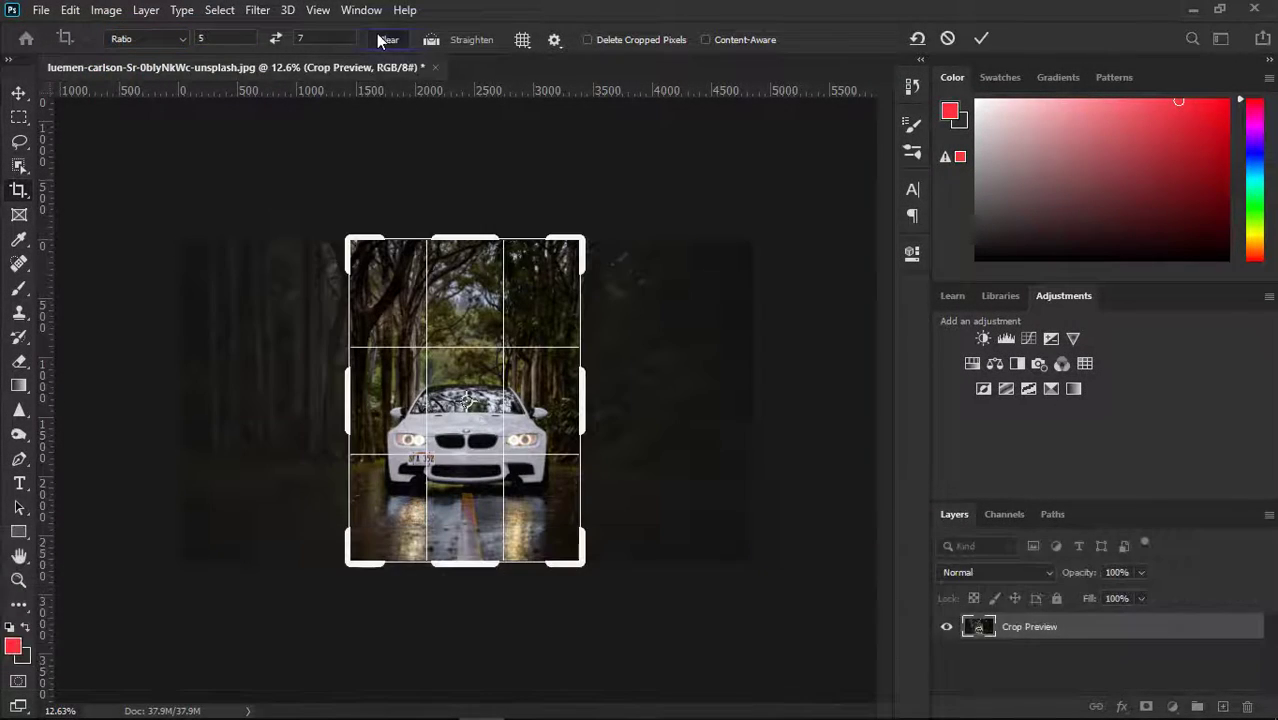
pyautogui.moveTo(586, 242); pyautogui.dragTo(700, 210)
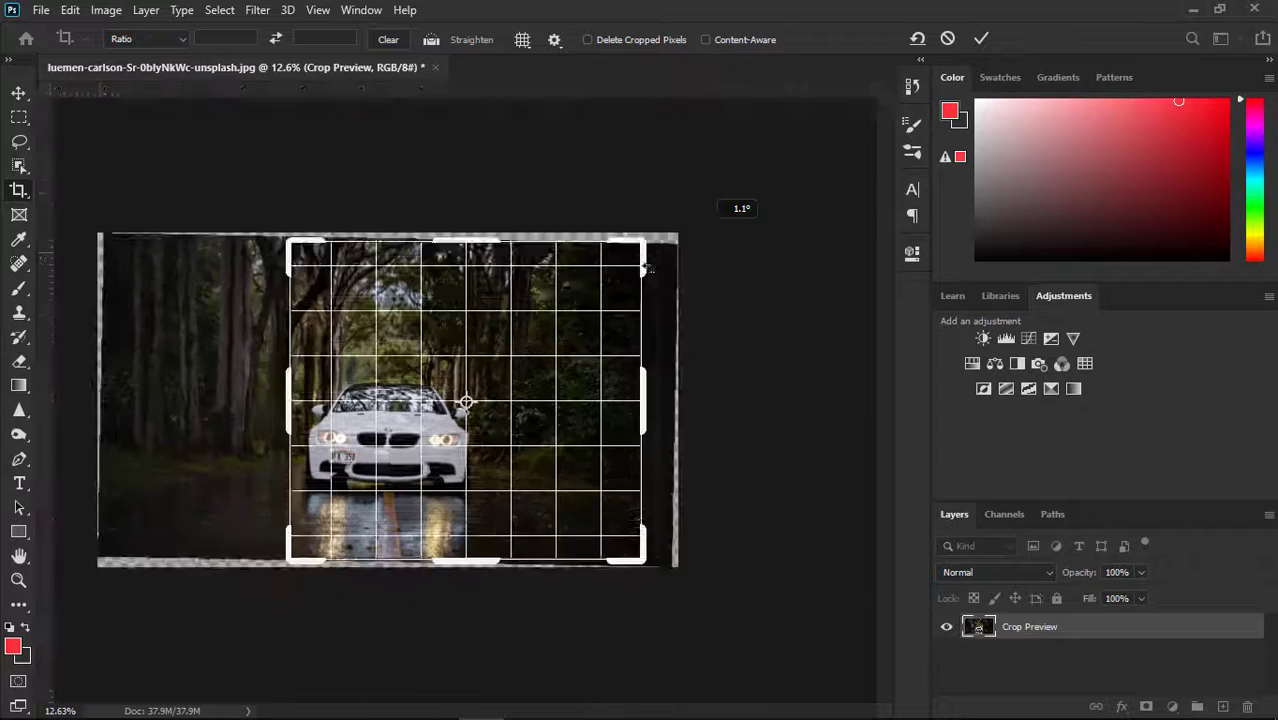
pyautogui.moveTo(465, 650); pyautogui.dragTo(440, 568)
pyautogui.moveTo(212, 395); pyautogui.dragTo(100, 395)
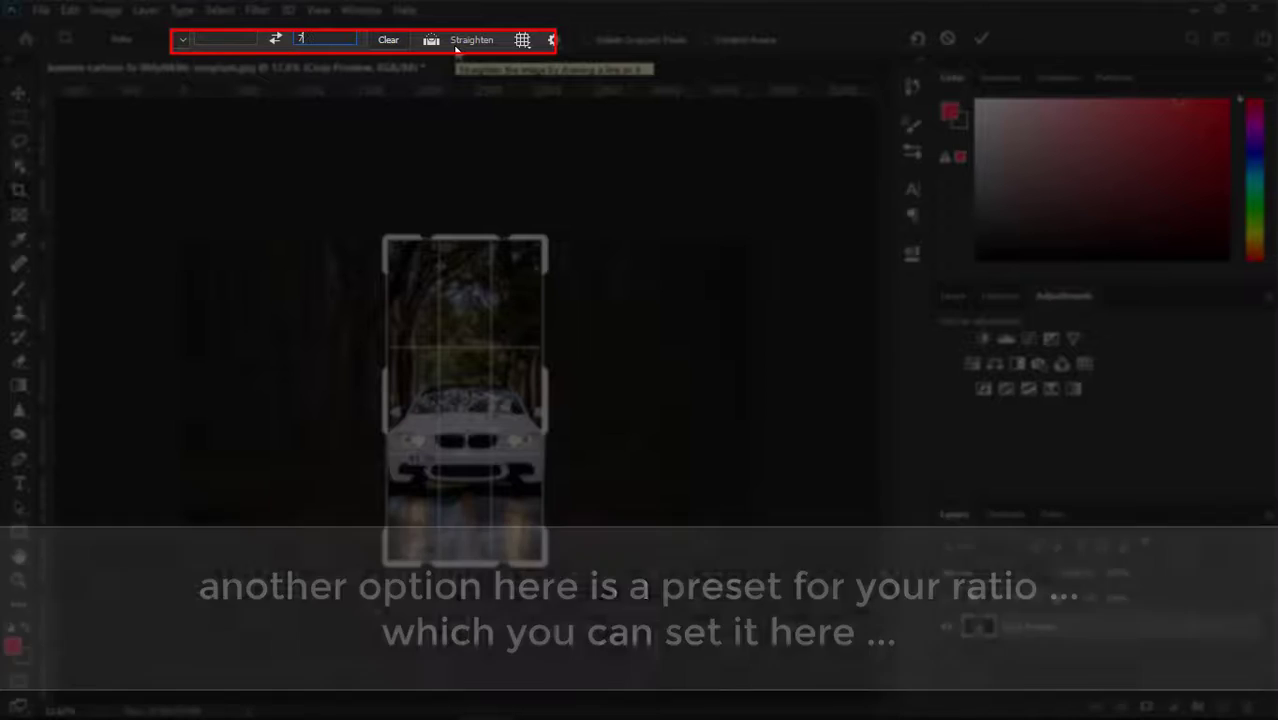
pyautogui.write('00')
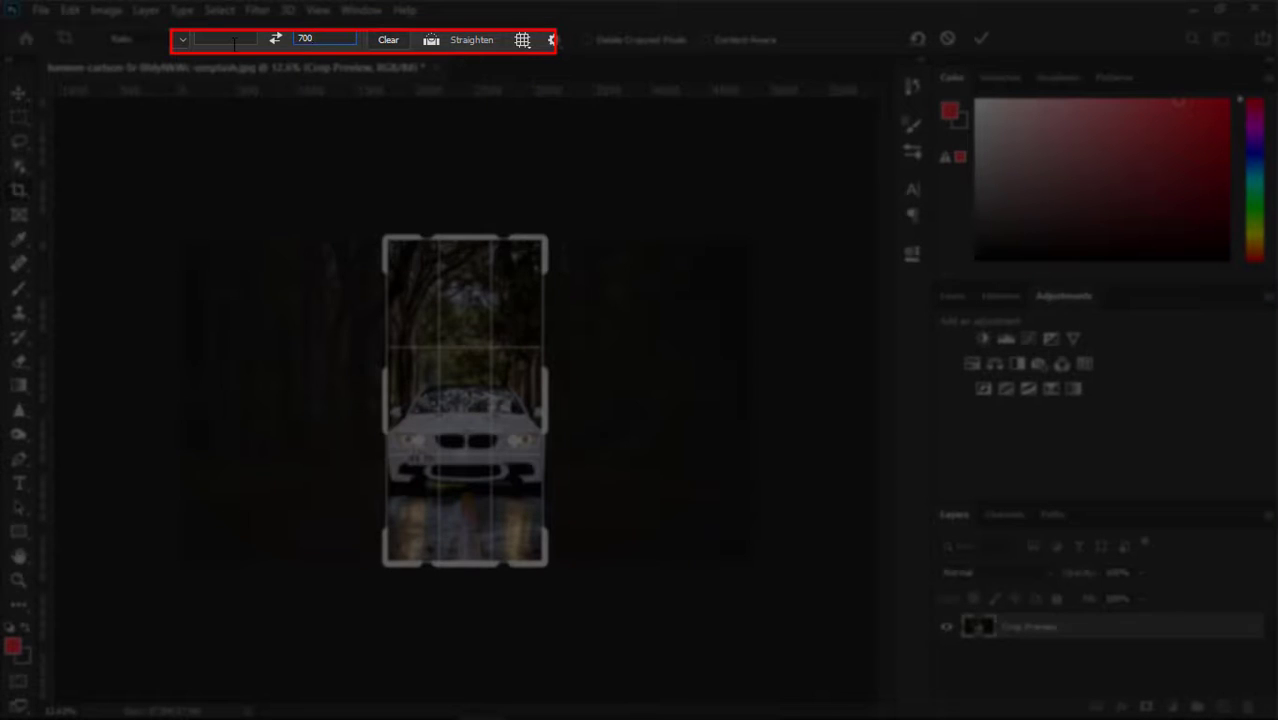
pyautogui.click(234, 44)
pyautogui.write('100')
pyautogui.write('0')
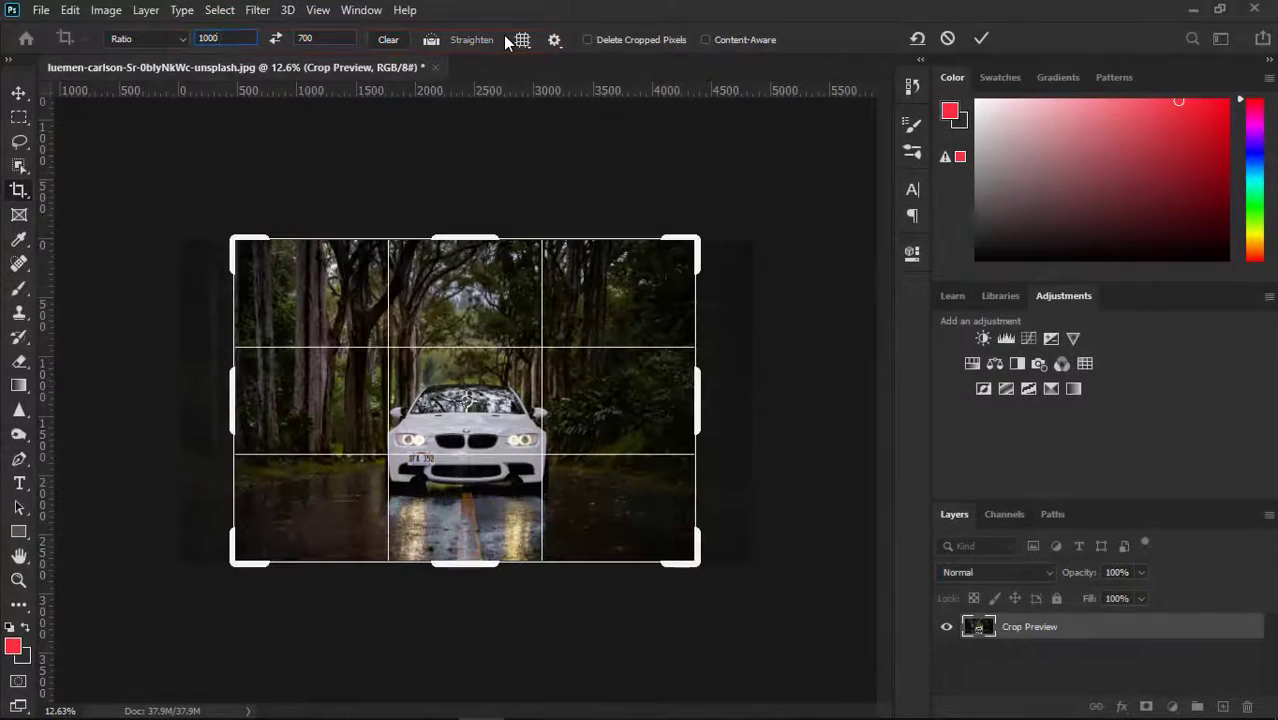
# Save the current crop ratio as a new preset named 'my new res'
pyautogui.click(153, 39)
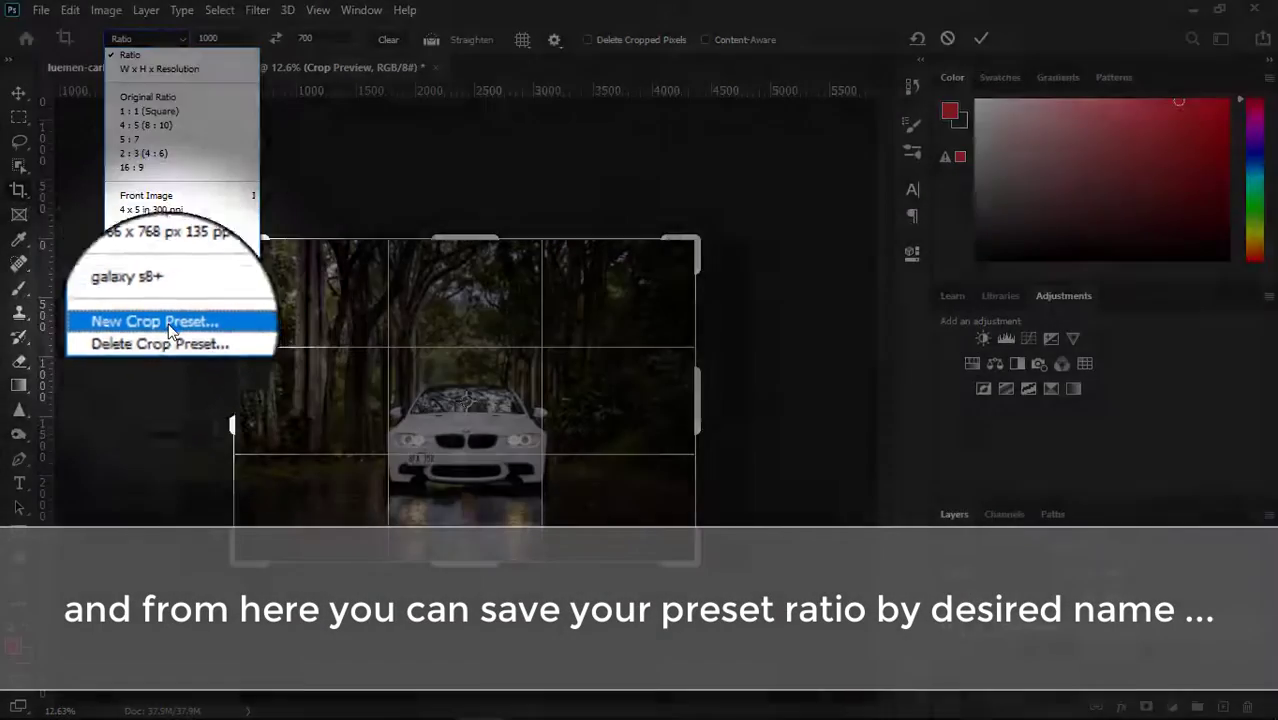
pyautogui.click(172, 330)
pyautogui.write('my newe')
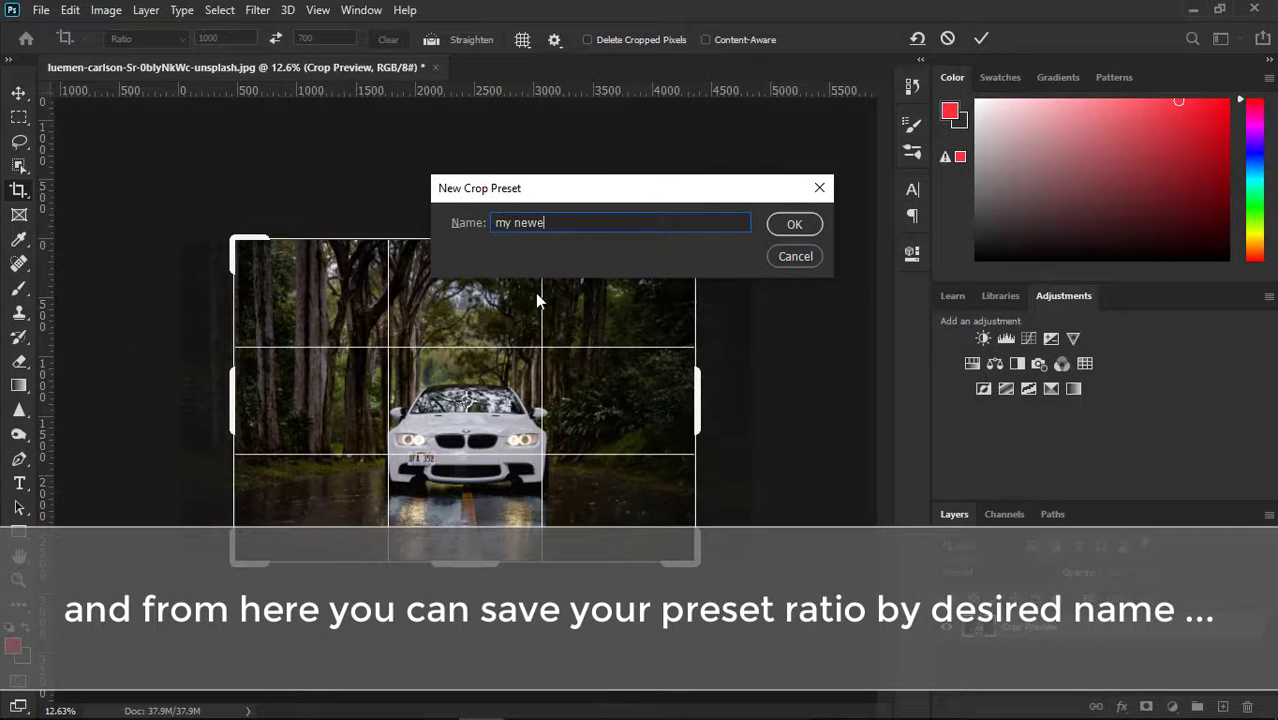
pyautogui.press('BackSpace')
pyautogui.write('res')
pyautogui.press('Return')
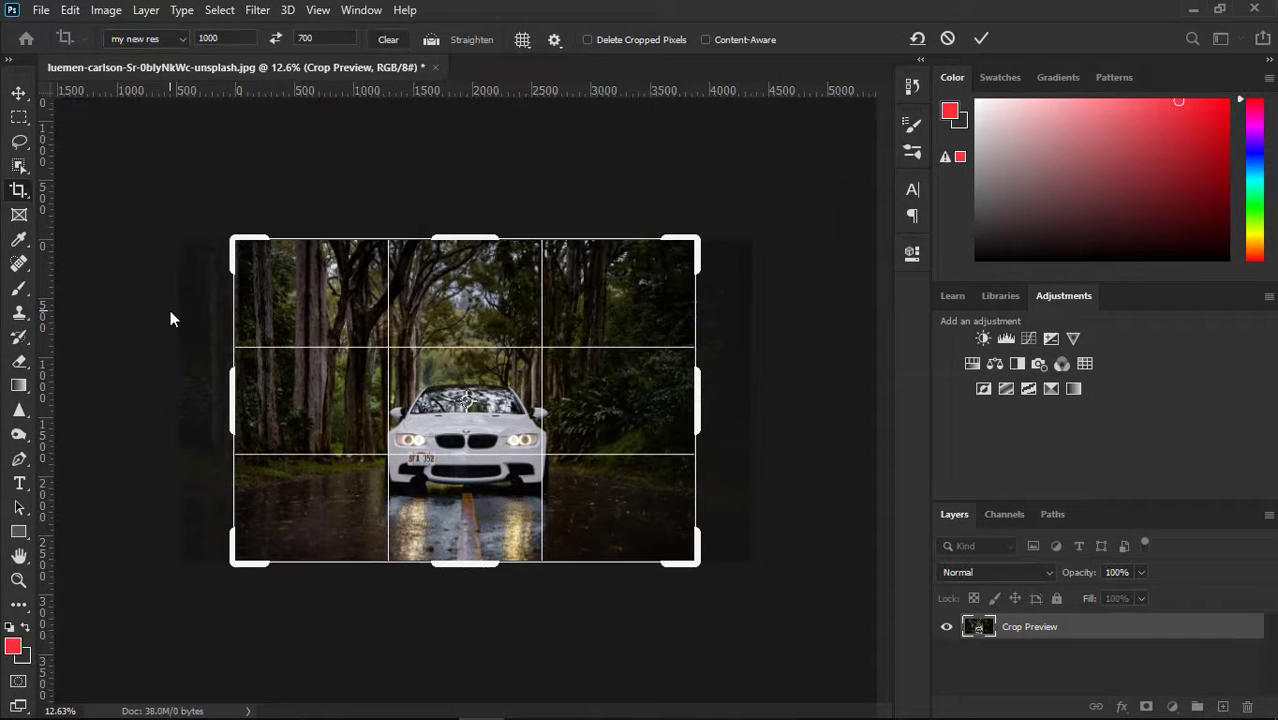
# Return to the plain Ratio option and clear its width and height values
pyautogui.click(166, 42)
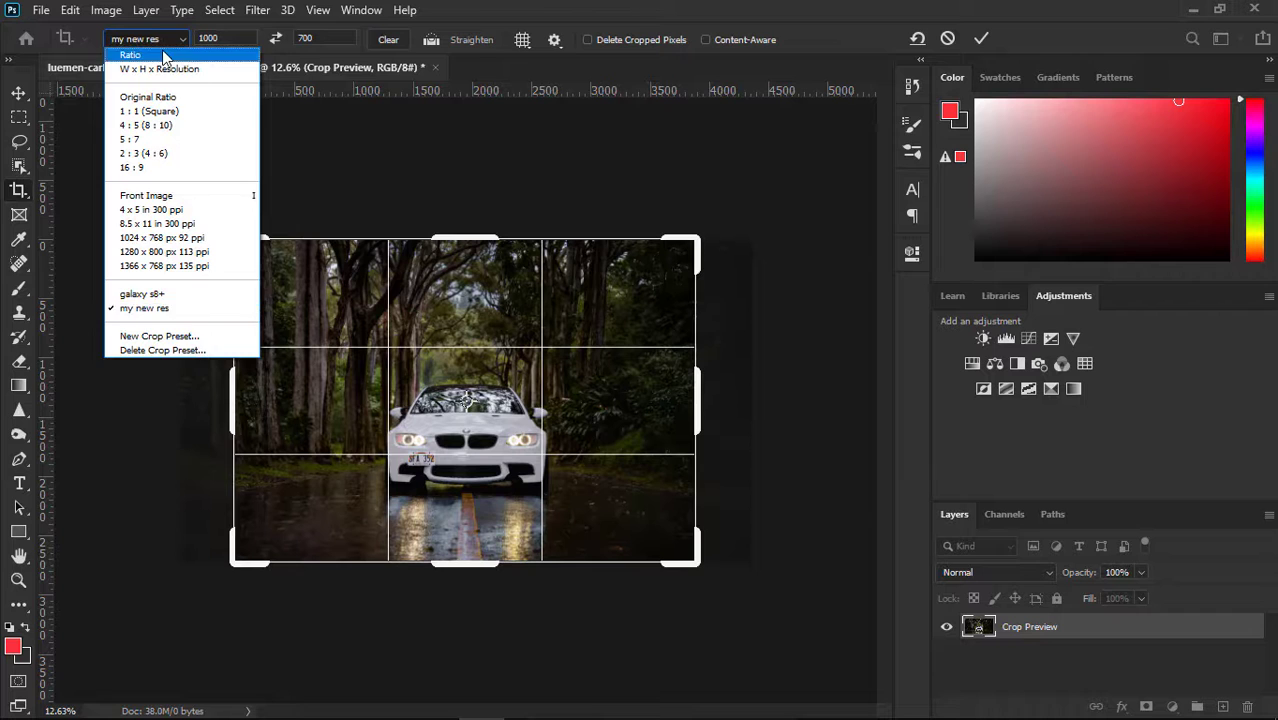
pyautogui.click(130, 51)
pyautogui.click(389, 42)
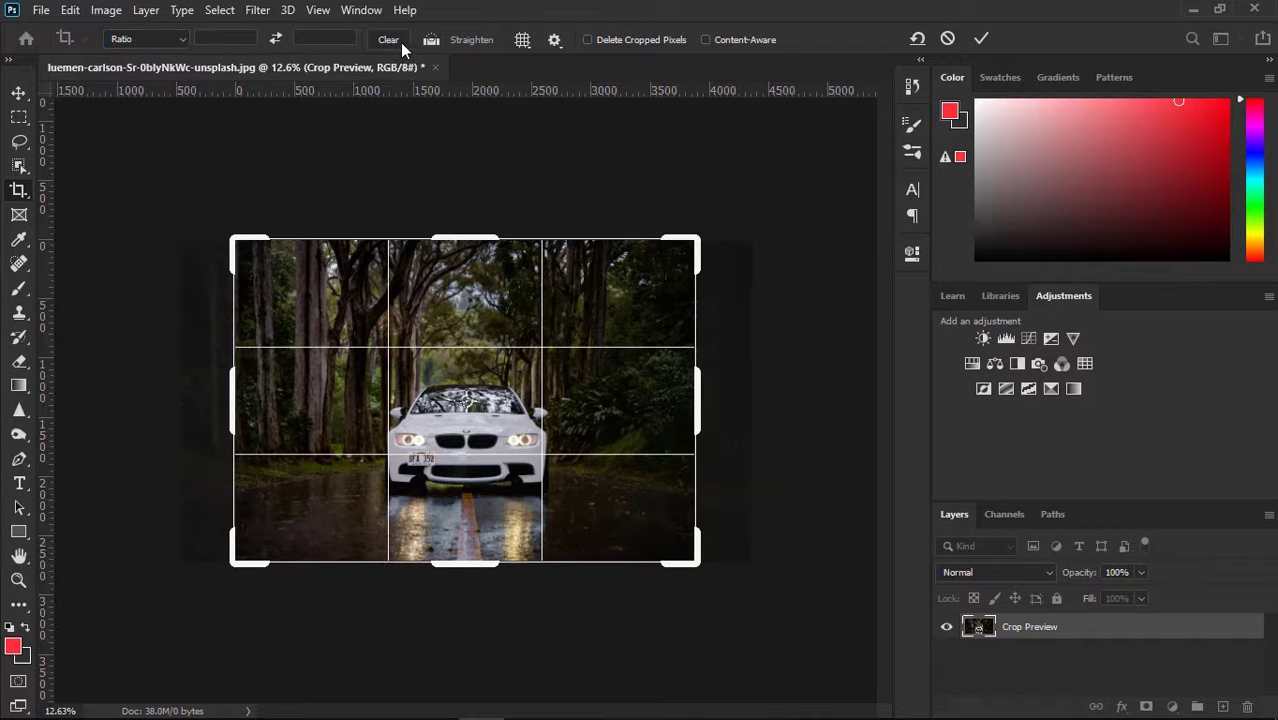
# Cycle the crop overlay through Grid, Diagonal, Triangle and Golden Spiral, ending on Rule of Thirds
pyautogui.click(527, 48)
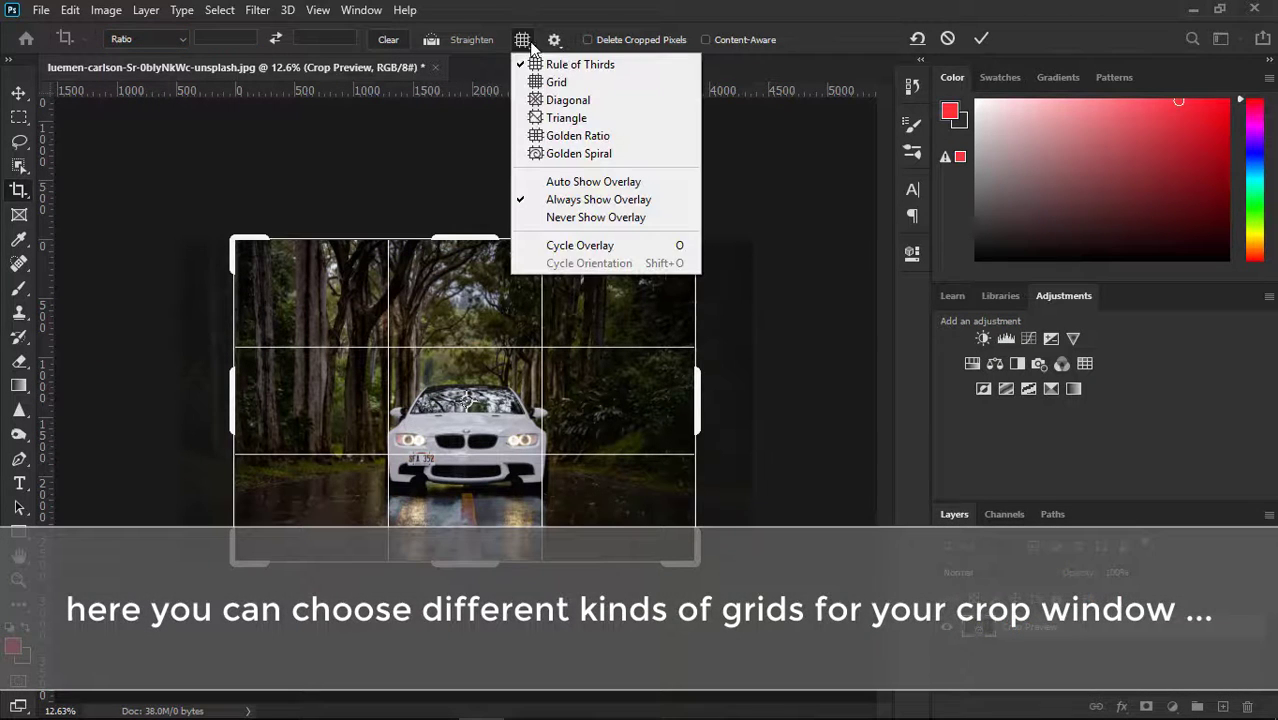
pyautogui.click(576, 81)
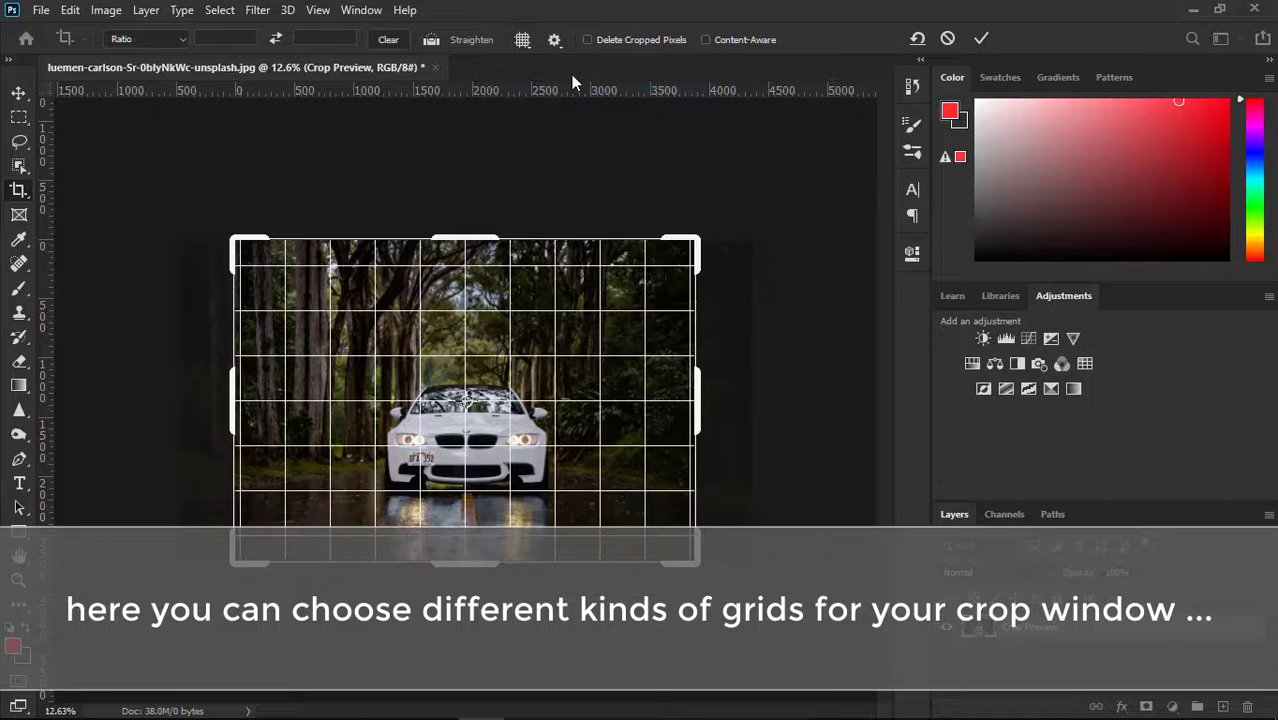
pyautogui.click(523, 40)
pyautogui.click(568, 100)
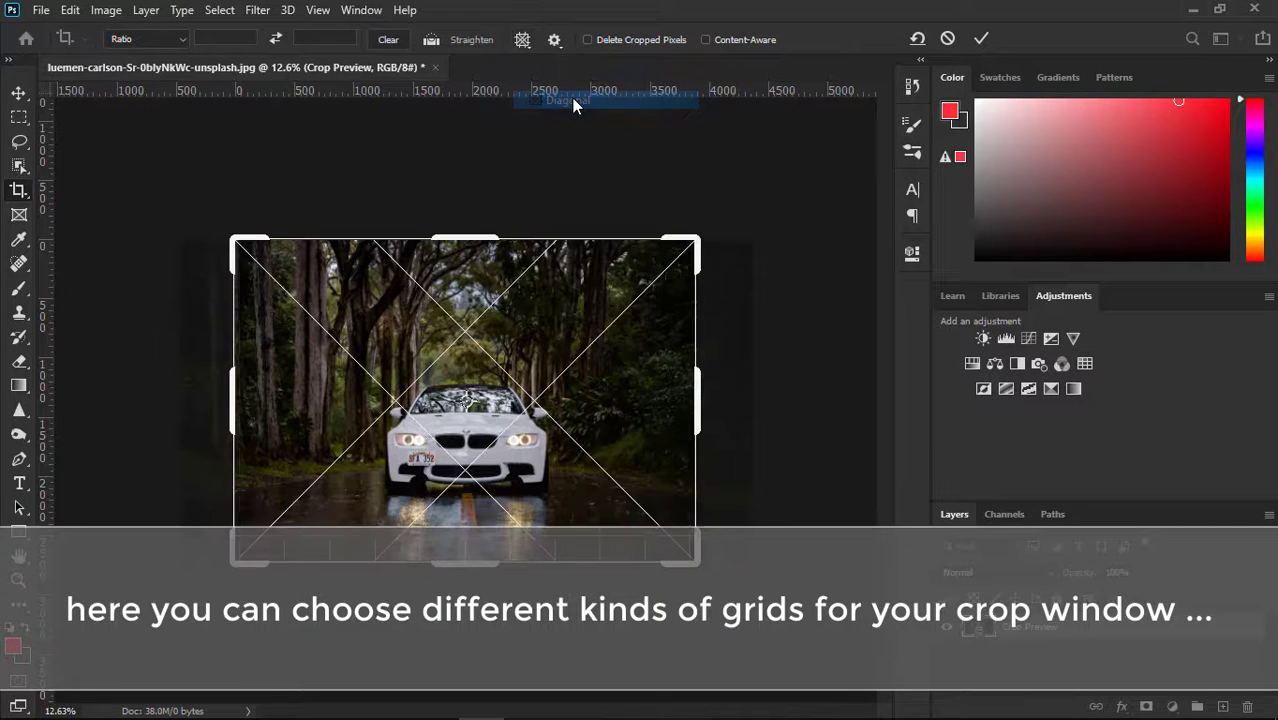
pyautogui.click(522, 40)
pyautogui.click(566, 118)
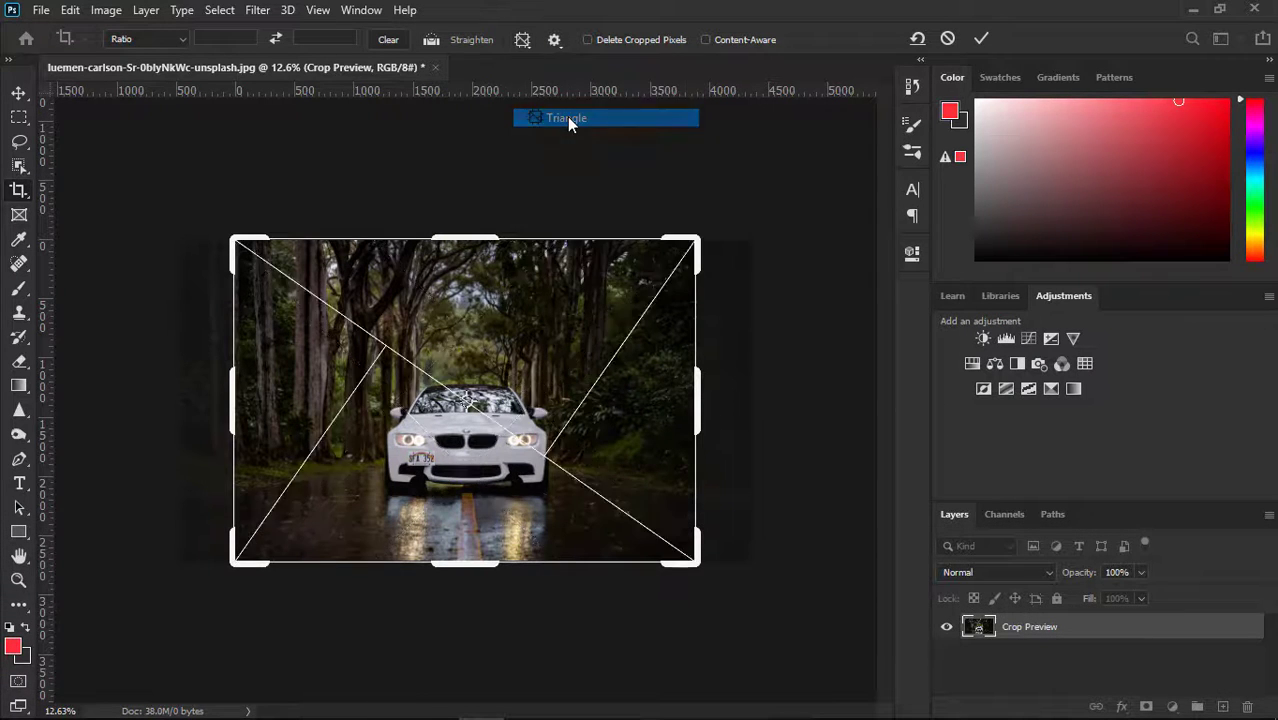
pyautogui.click(522, 40)
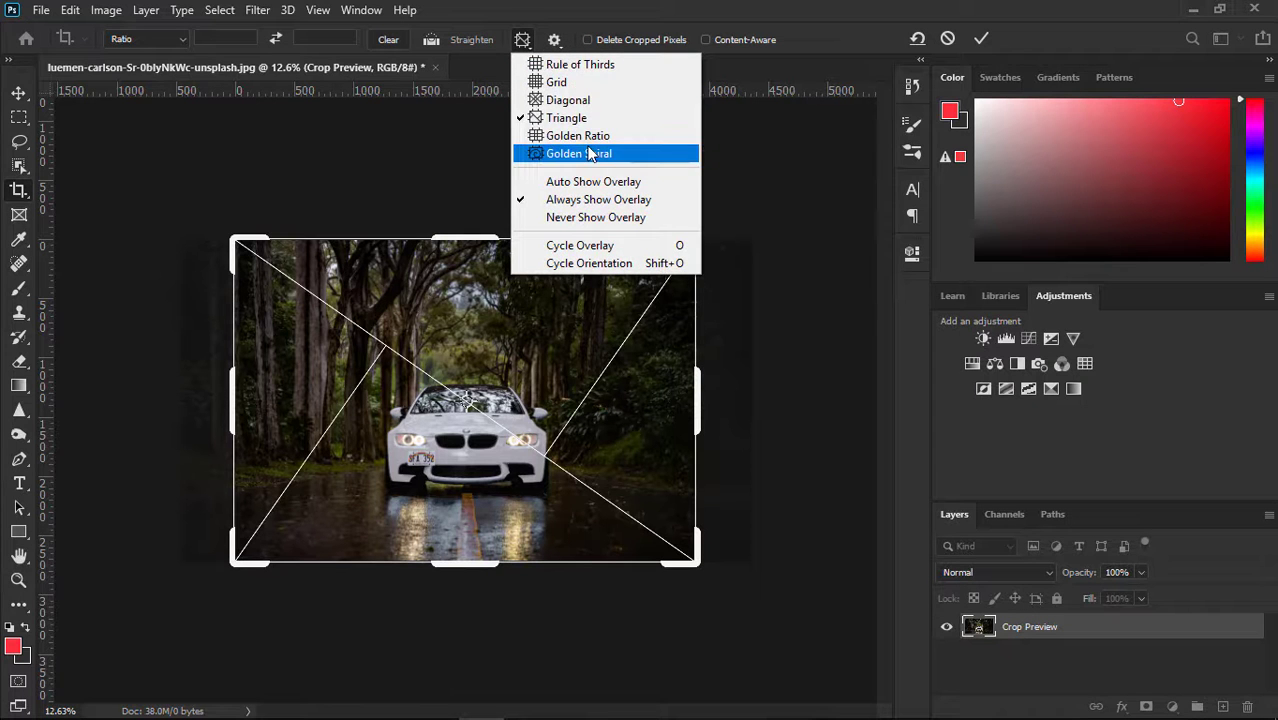
pyautogui.click(587, 152)
pyautogui.click(522, 40)
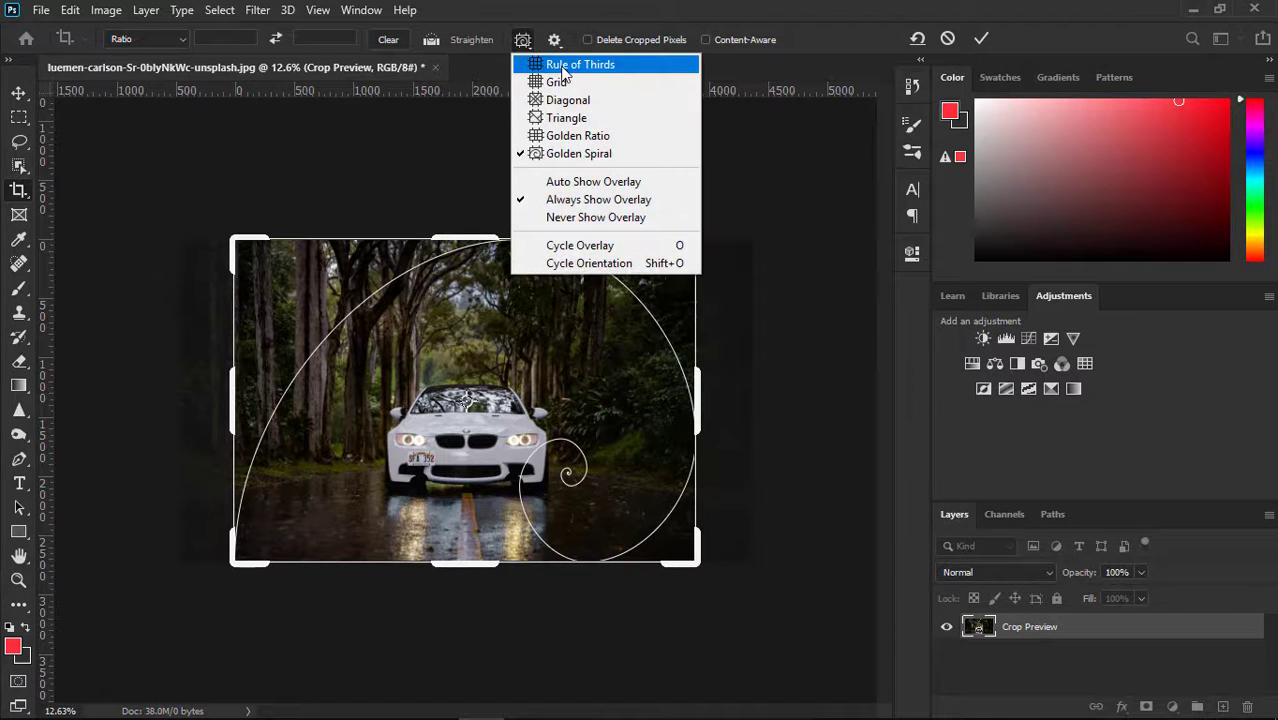
pyautogui.click(562, 57)
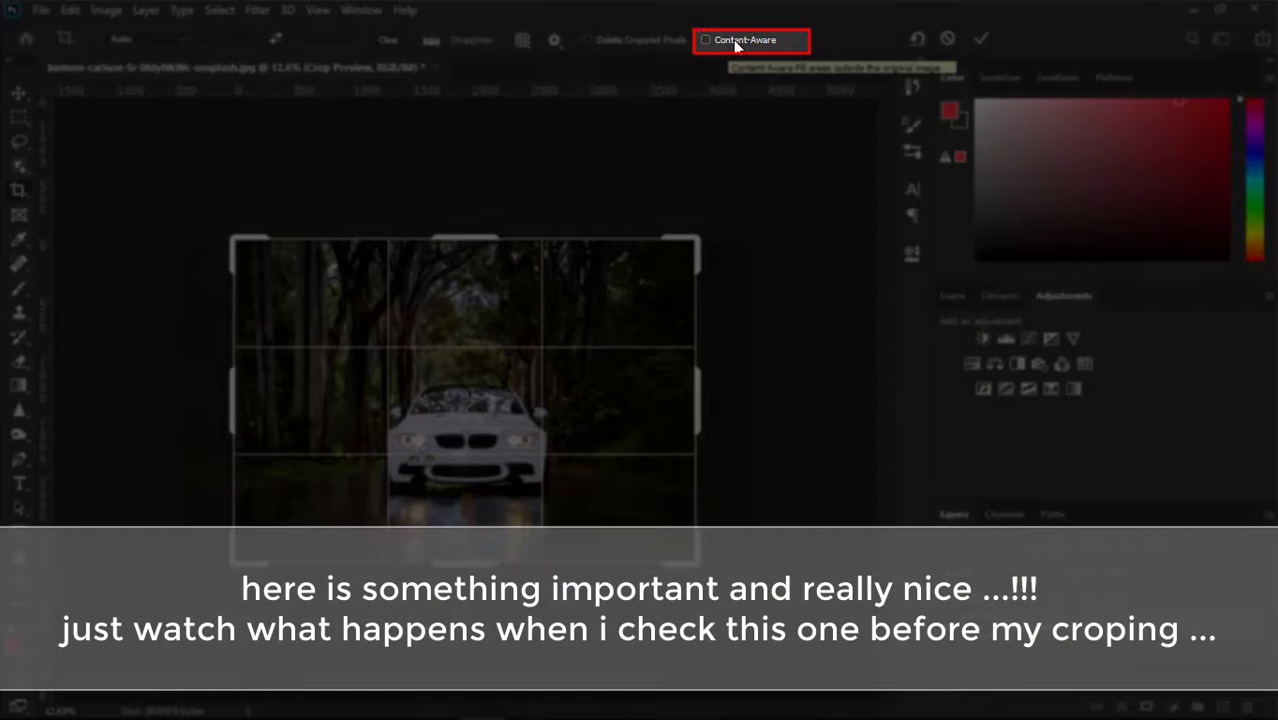
# Enable Content-Aware, extend the crop past the right, left and top edges, and commit
pyautogui.click(737, 45)
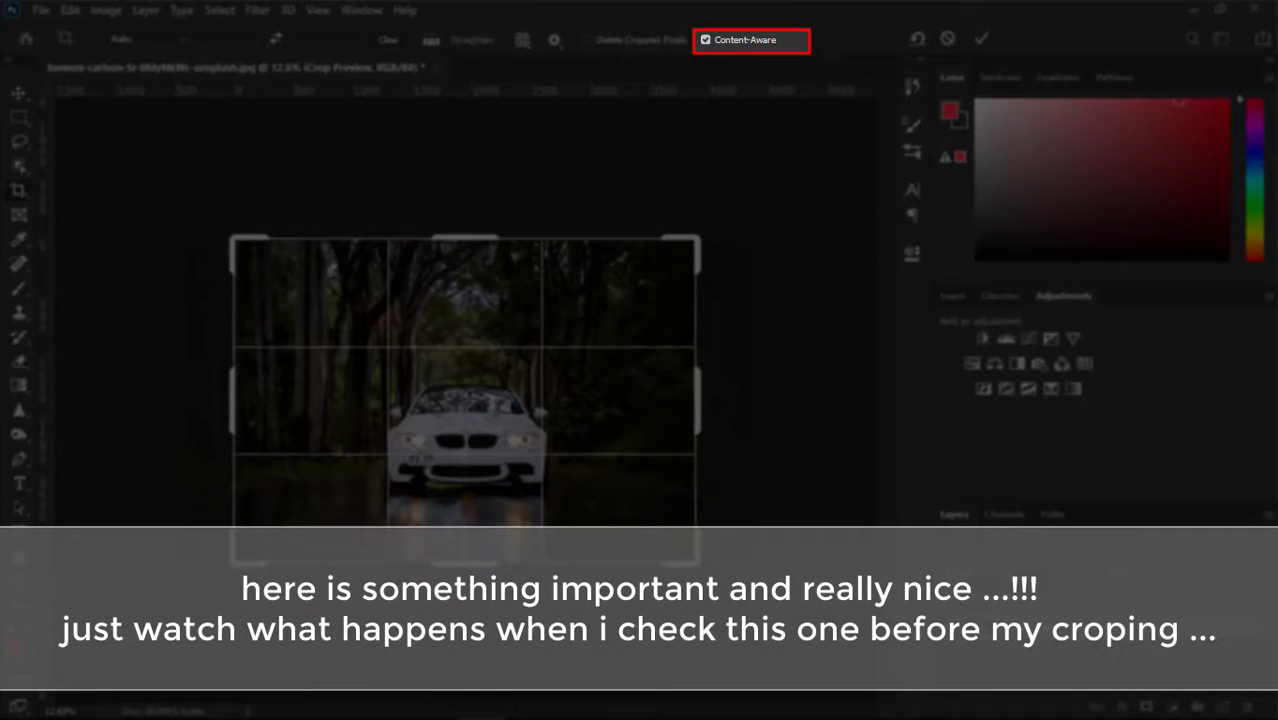
pyautogui.moveTo(697, 380); pyautogui.dragTo(768, 380)
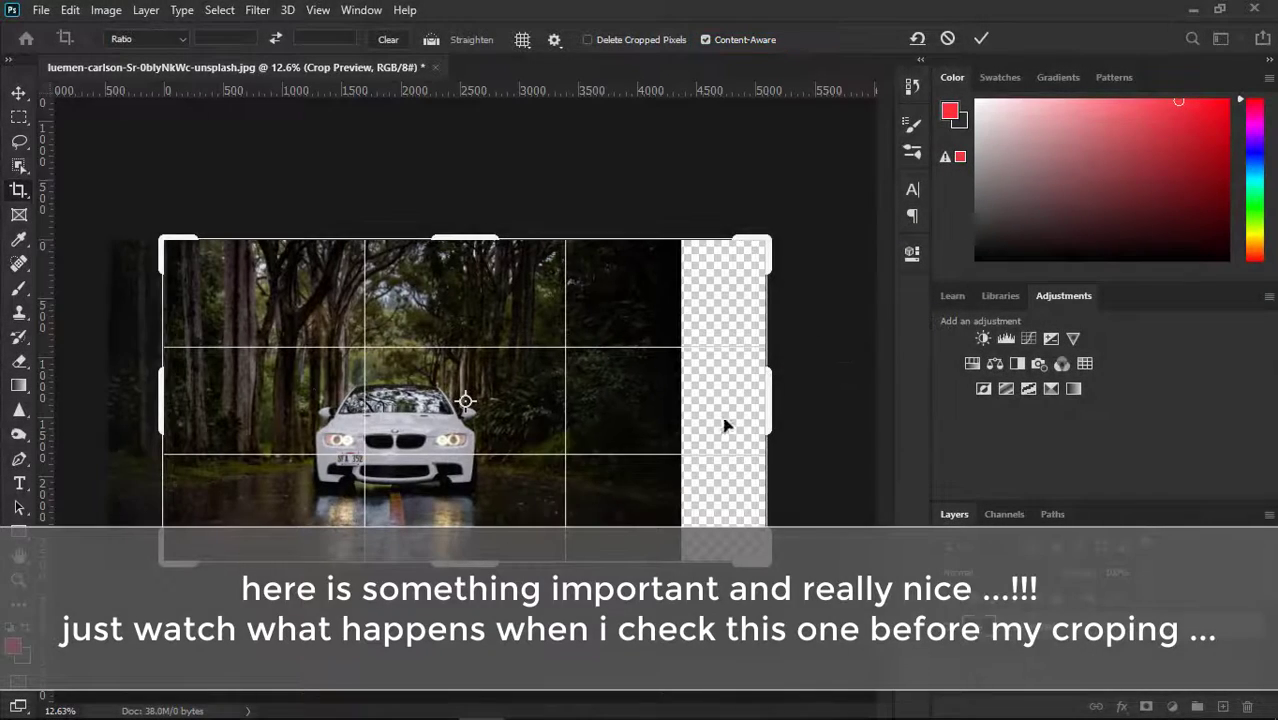
pyautogui.moveTo(161, 390); pyautogui.dragTo(100, 390)
pyautogui.moveTo(465, 237); pyautogui.dragTo(465, 189)
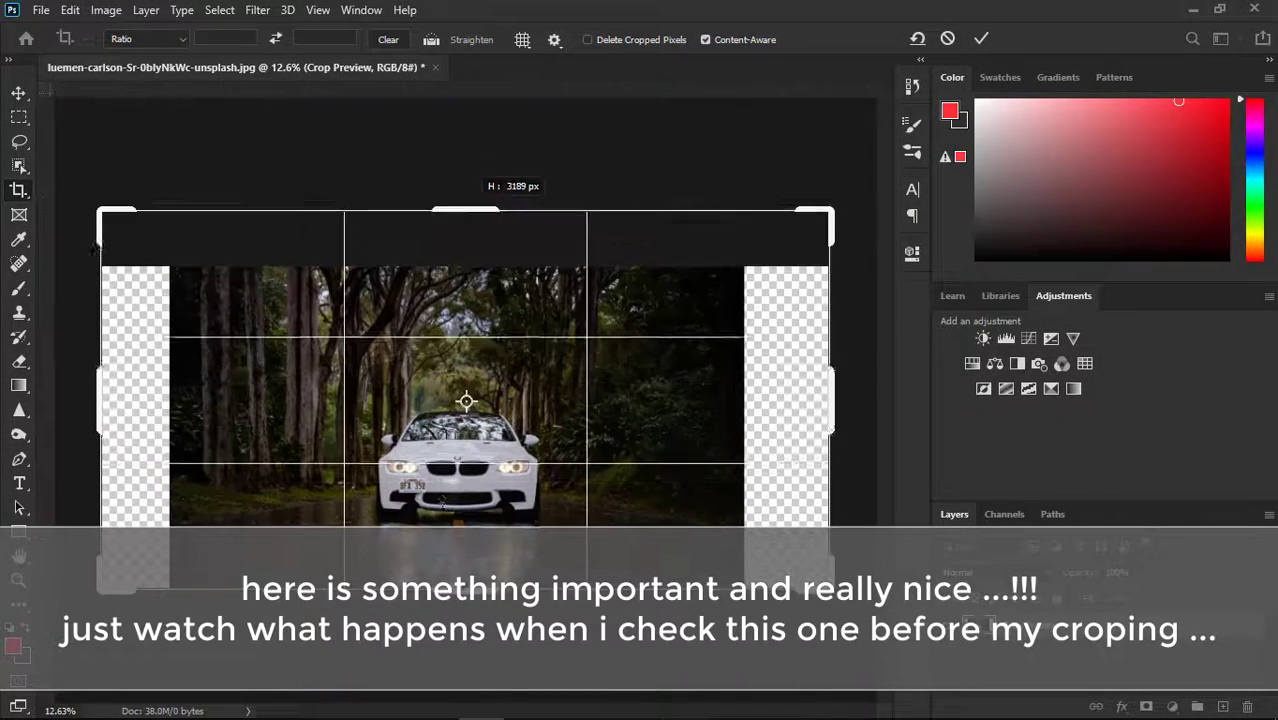
pyautogui.click(981, 38)
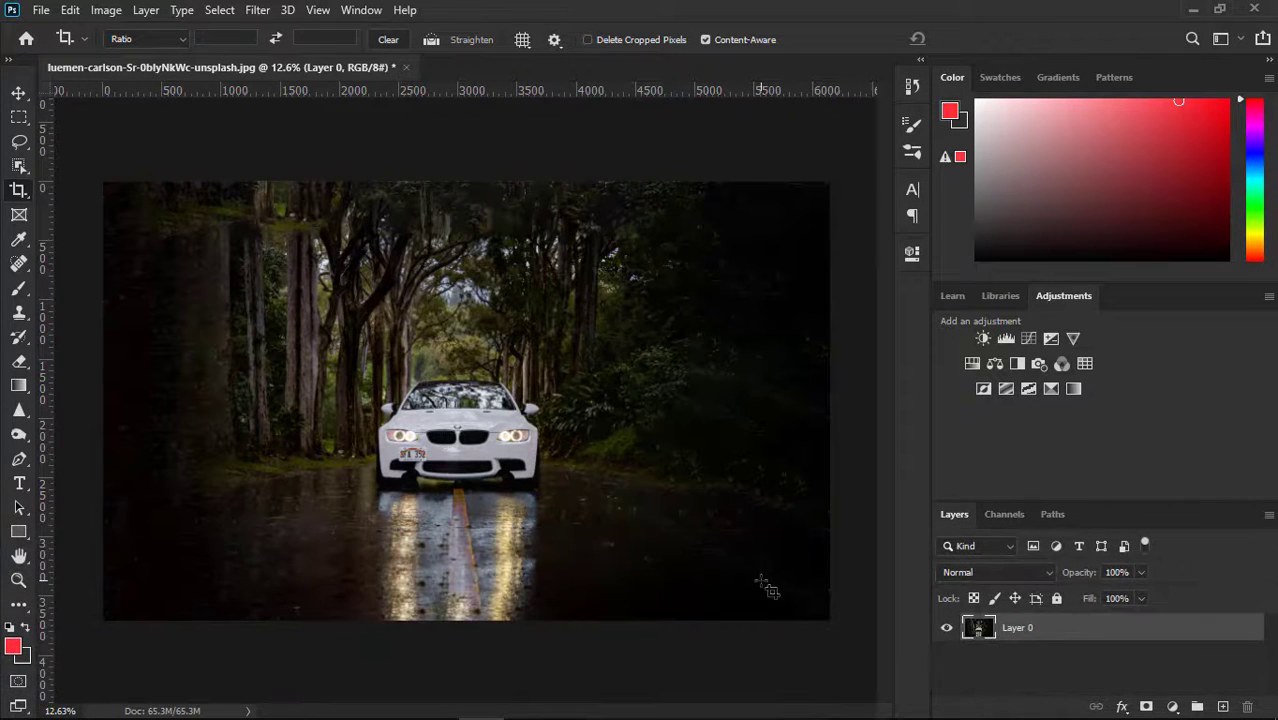
# Perspective-crop the photo by pulling the top-right and bottom-left corners inward, then apply
pyautogui.rightClick(18, 190)
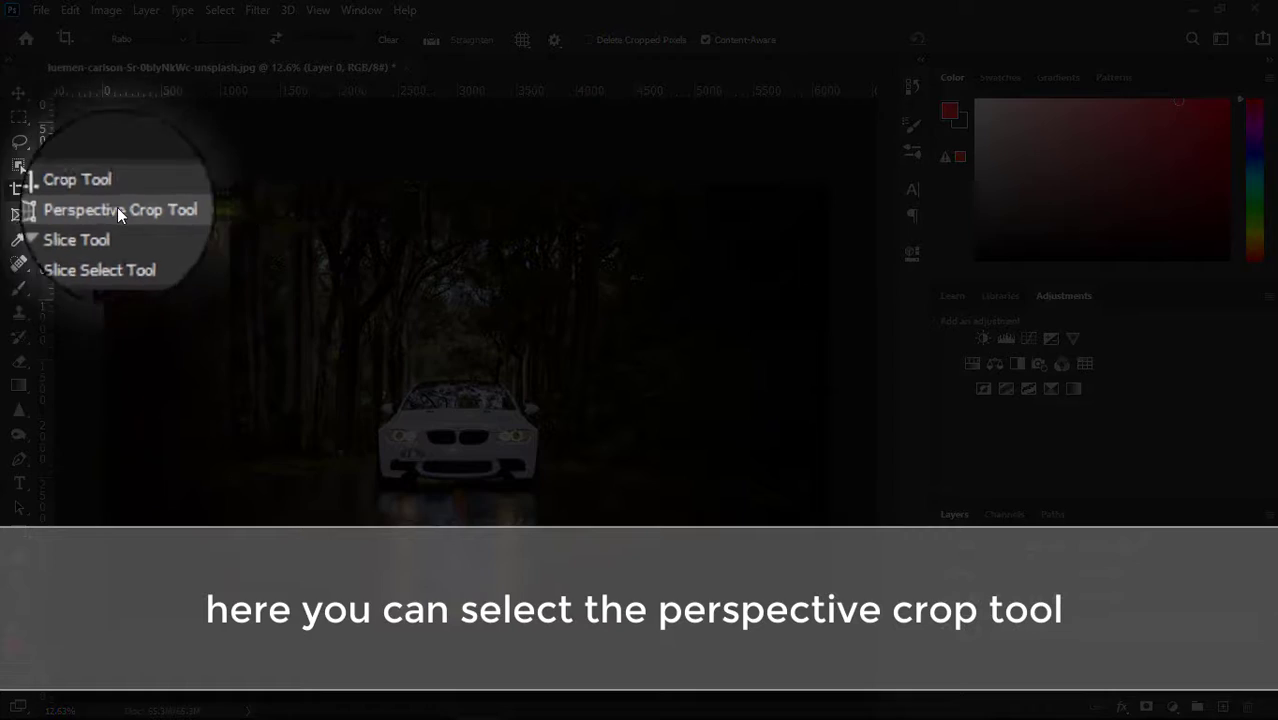
pyautogui.click(118, 212)
pyautogui.moveTo(132, 200); pyautogui.dragTo(798, 583)
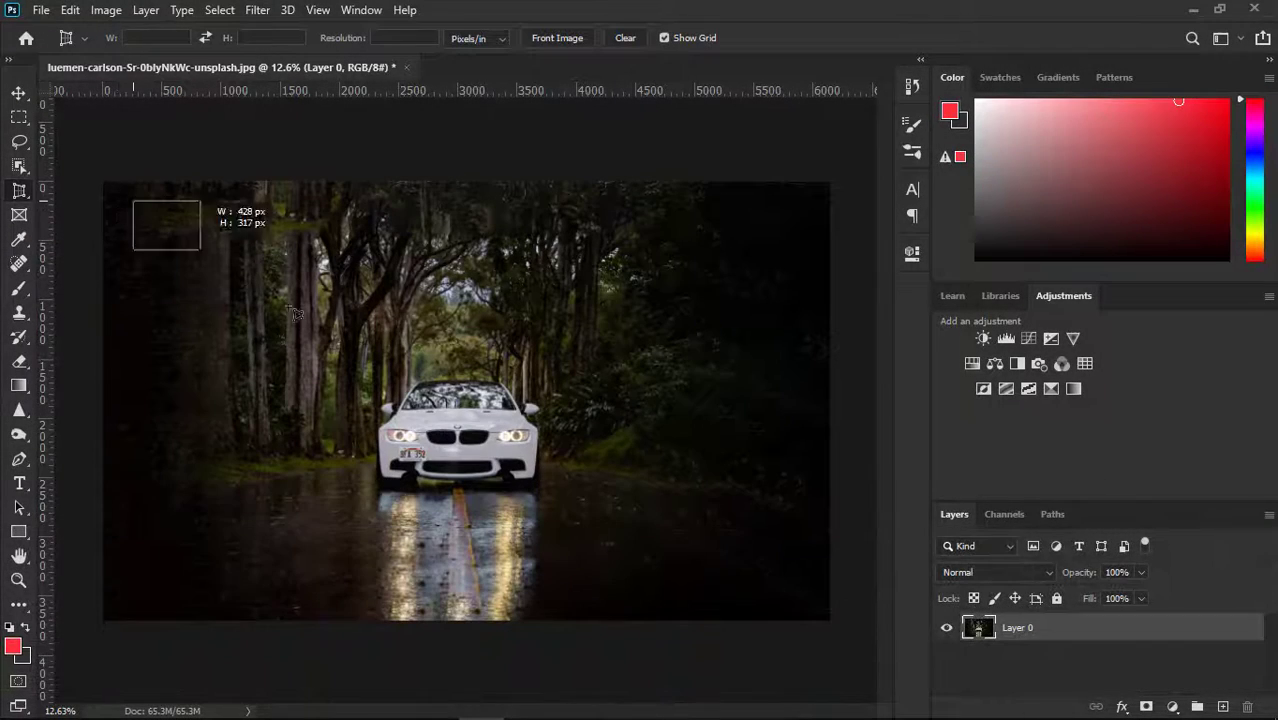
pyautogui.moveTo(798, 200); pyautogui.dragTo(714, 271)
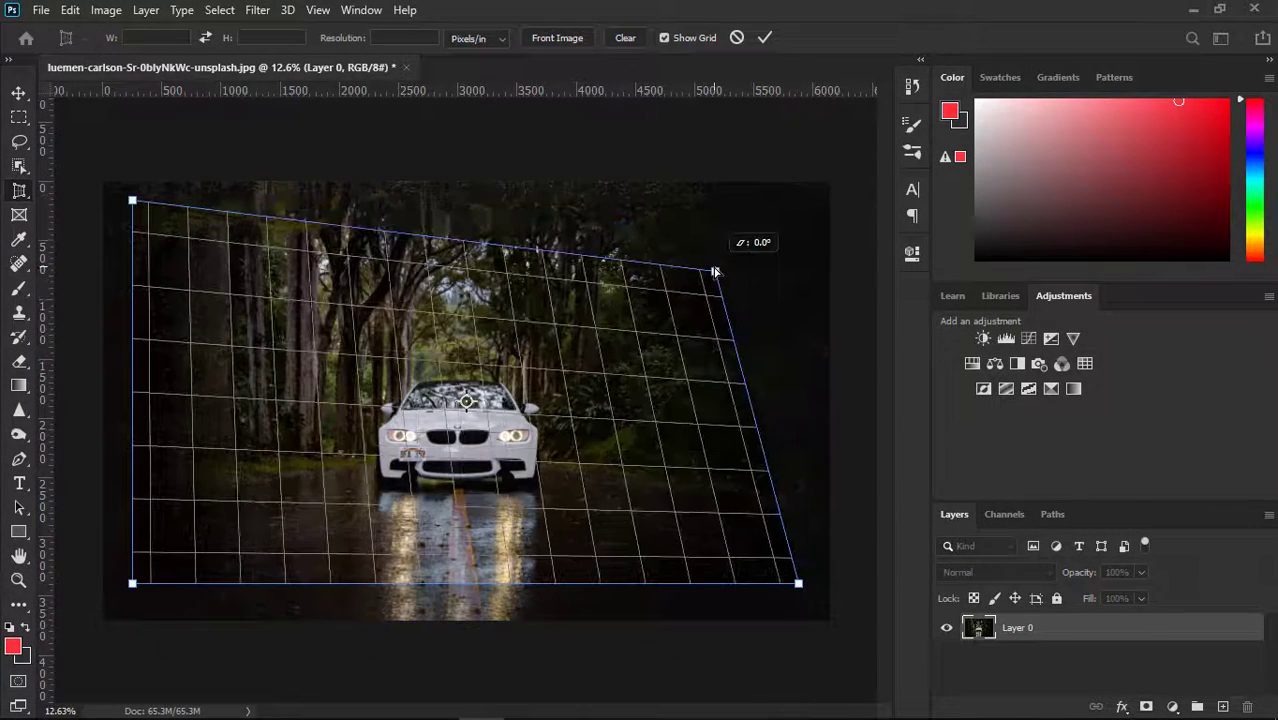
pyautogui.moveTo(134, 585); pyautogui.dragTo(190, 536)
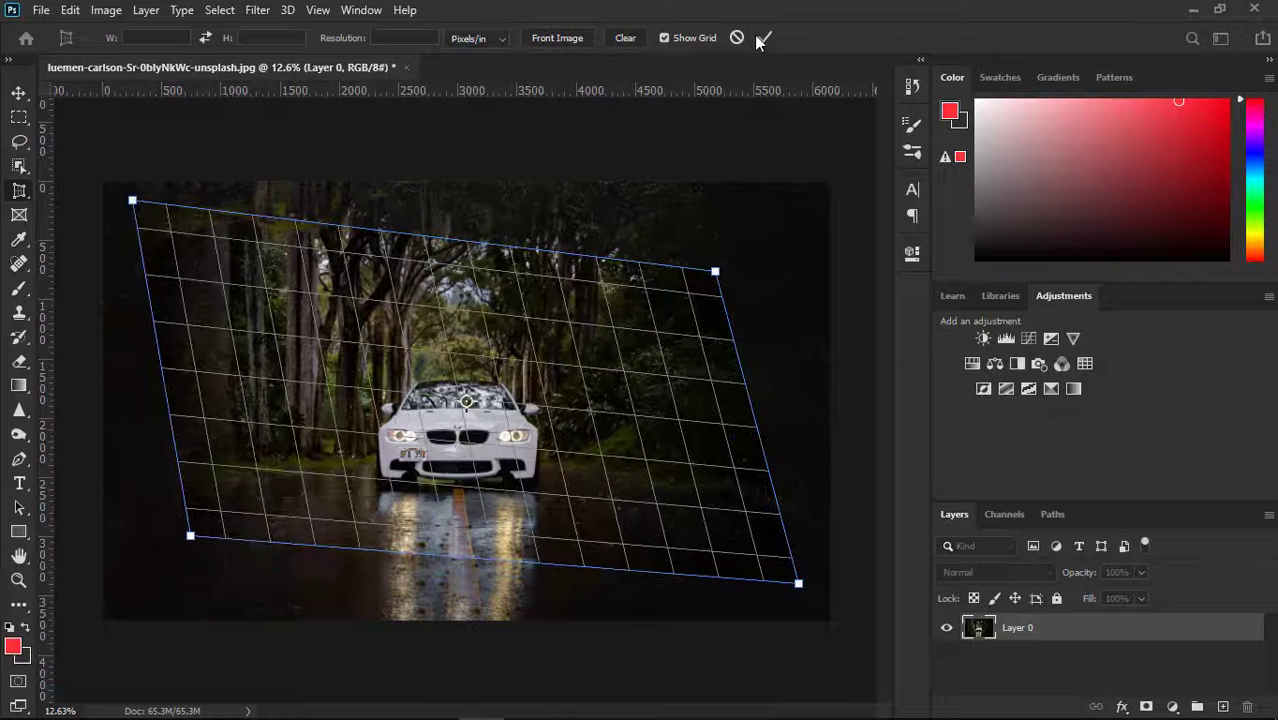
pyautogui.press('Return')
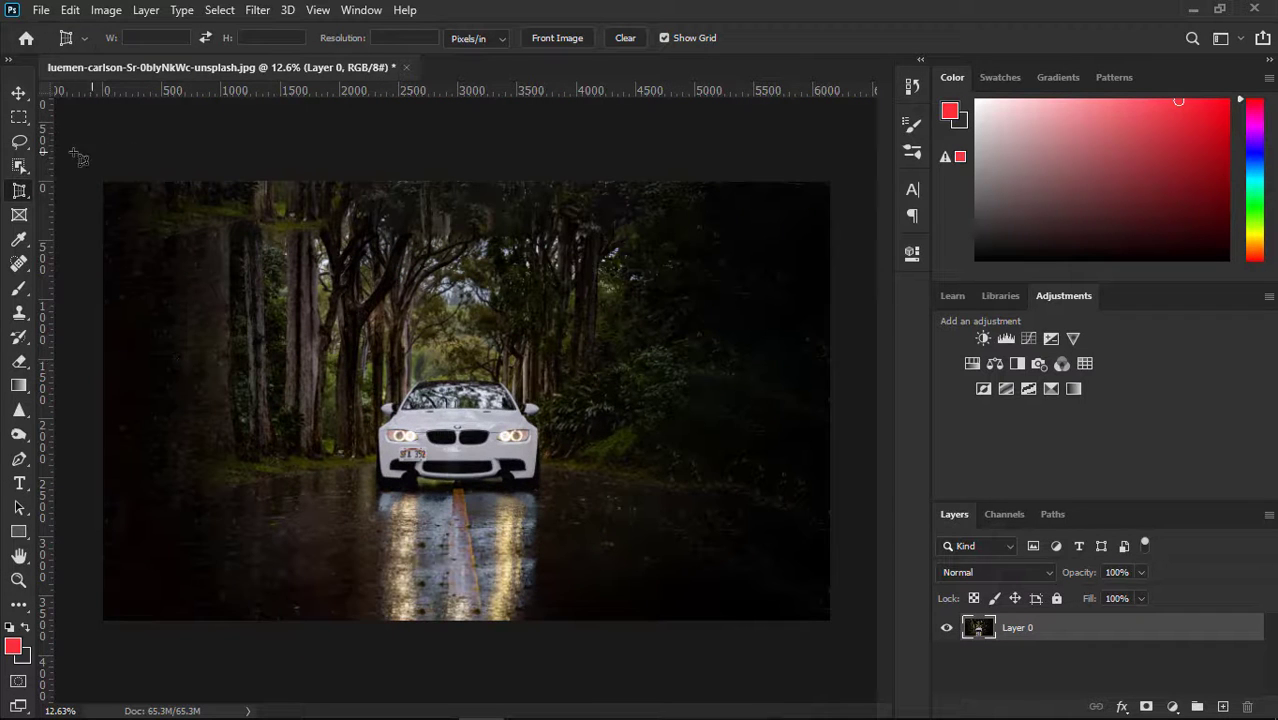
# Switch to the Slice Tool and drag a tall slice covering the car and road
pyautogui.rightClick(22, 191)
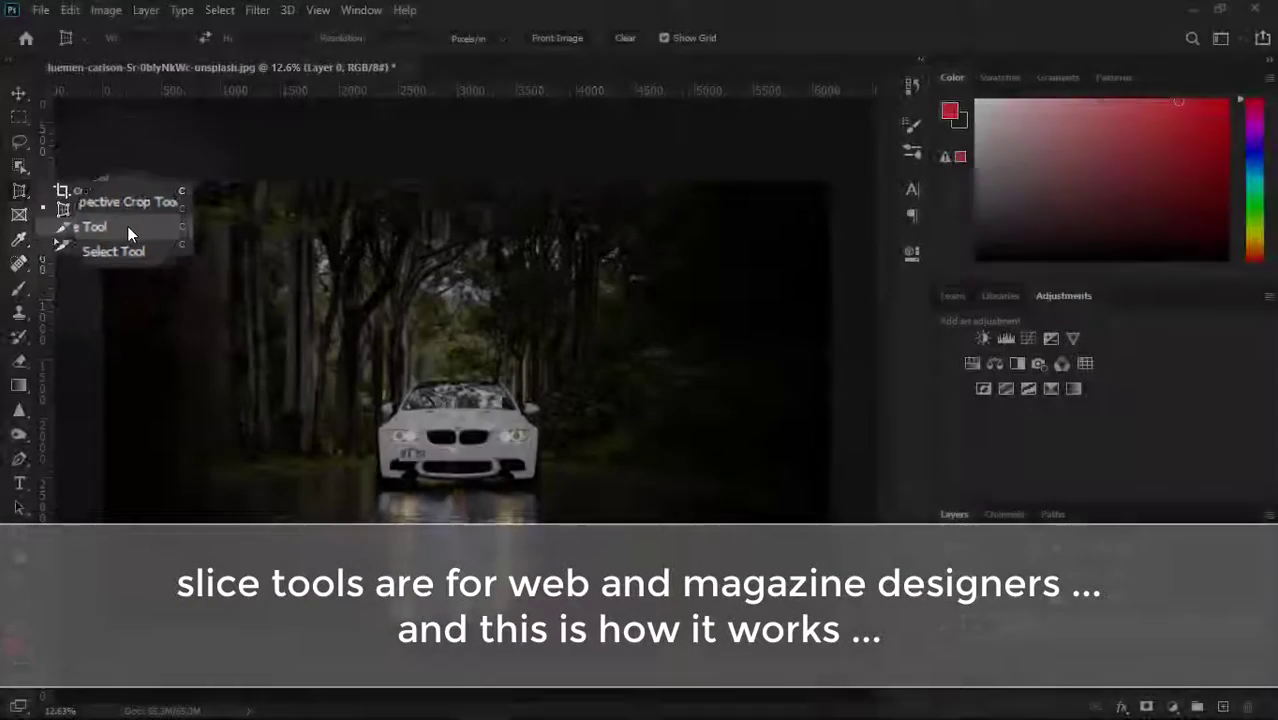
pyautogui.click(128, 226)
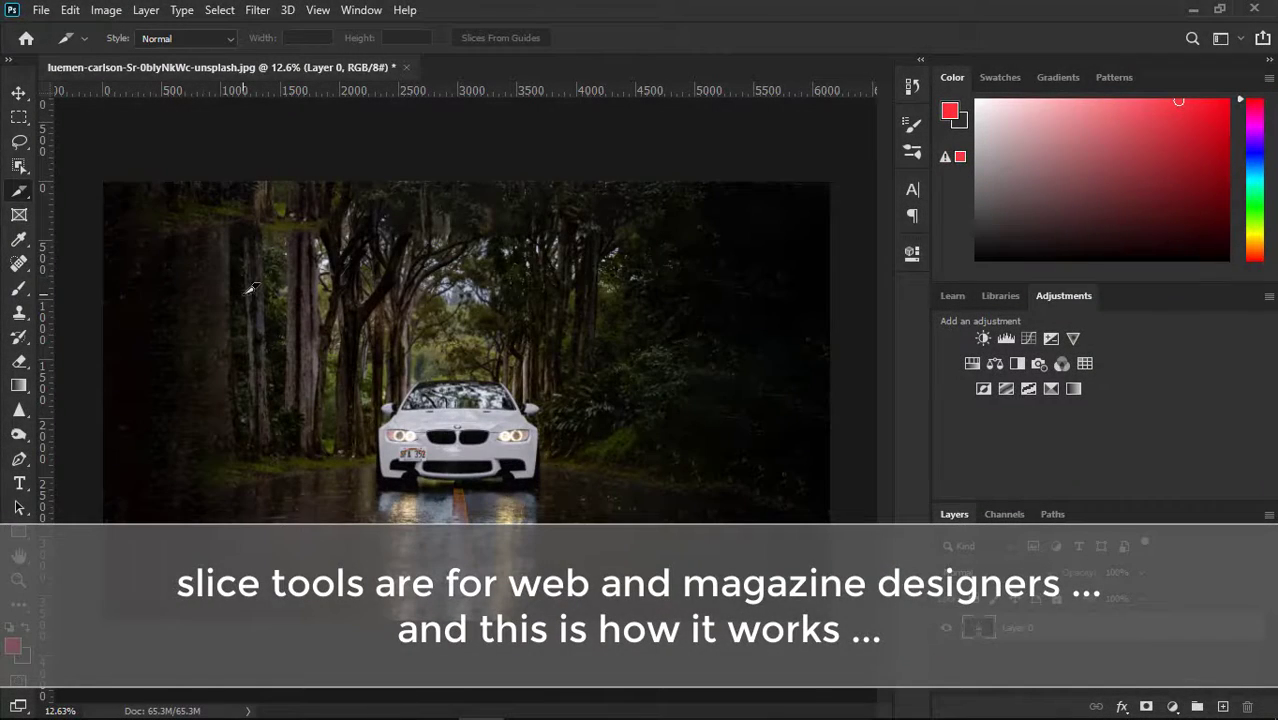
pyautogui.moveTo(213, 156); pyautogui.dragTo(310, 670)
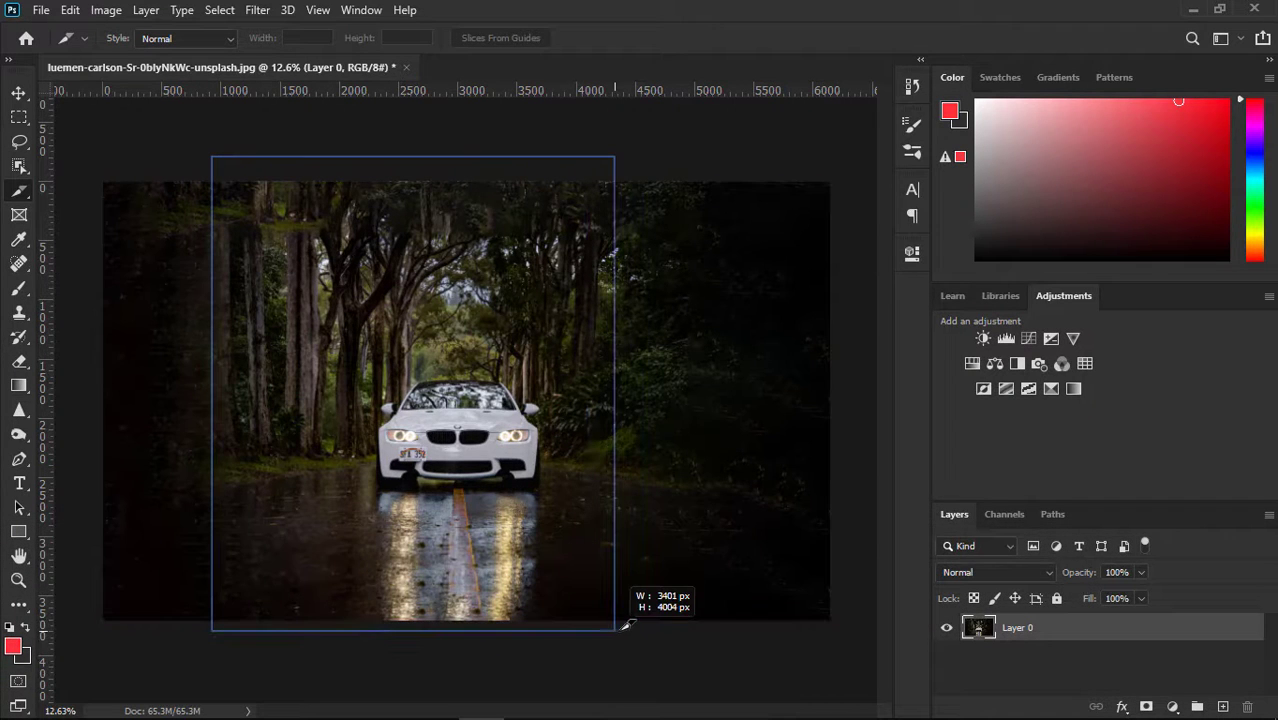
pyautogui.moveTo(313, 668); pyautogui.dragTo(655, 614)
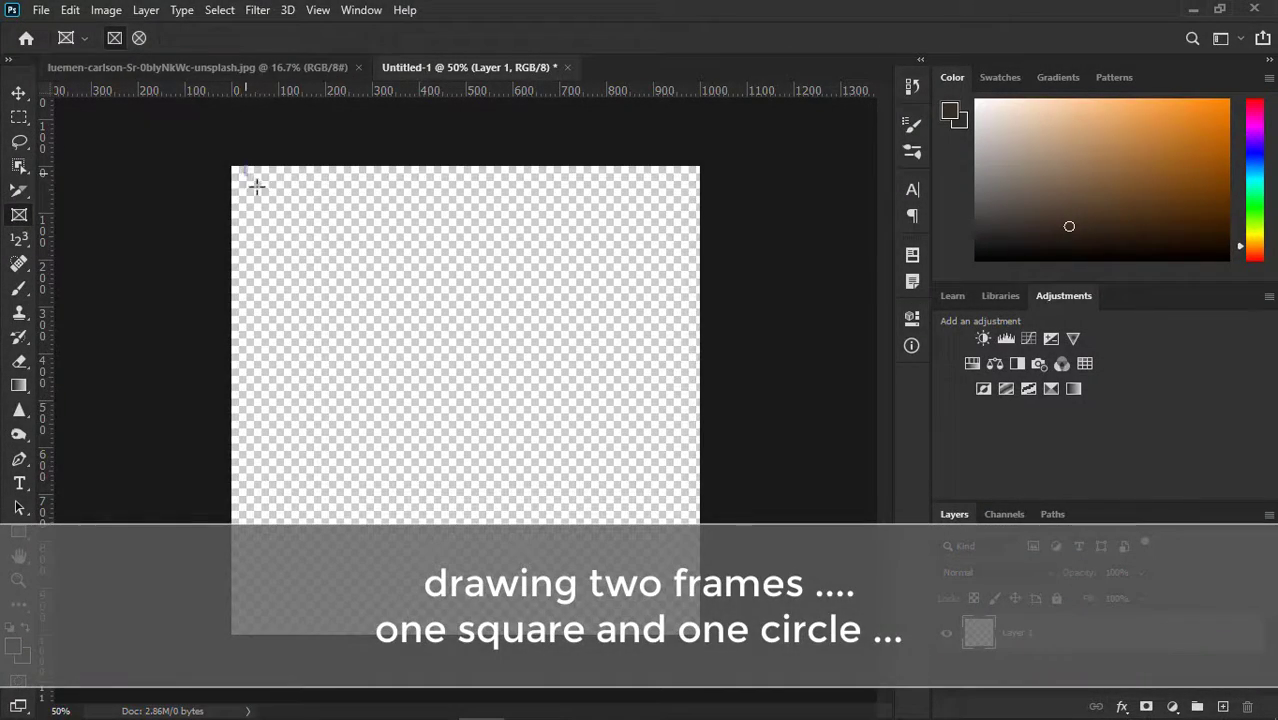
# Draw a rectangular frame at top-left, nudge it lower, and an oval frame at lower right
pyautogui.moveTo(244, 167); pyautogui.dragTo(478, 361)
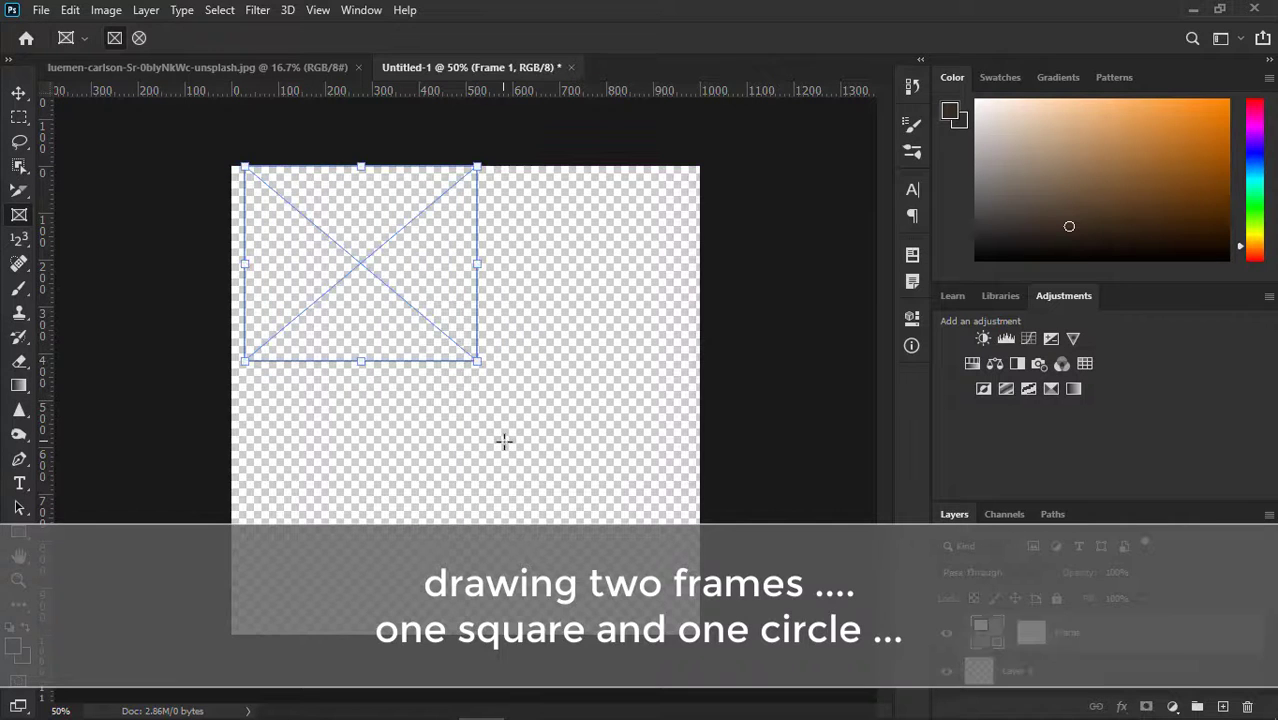
pyautogui.moveTo(388, 317); pyautogui.dragTo(388, 356)
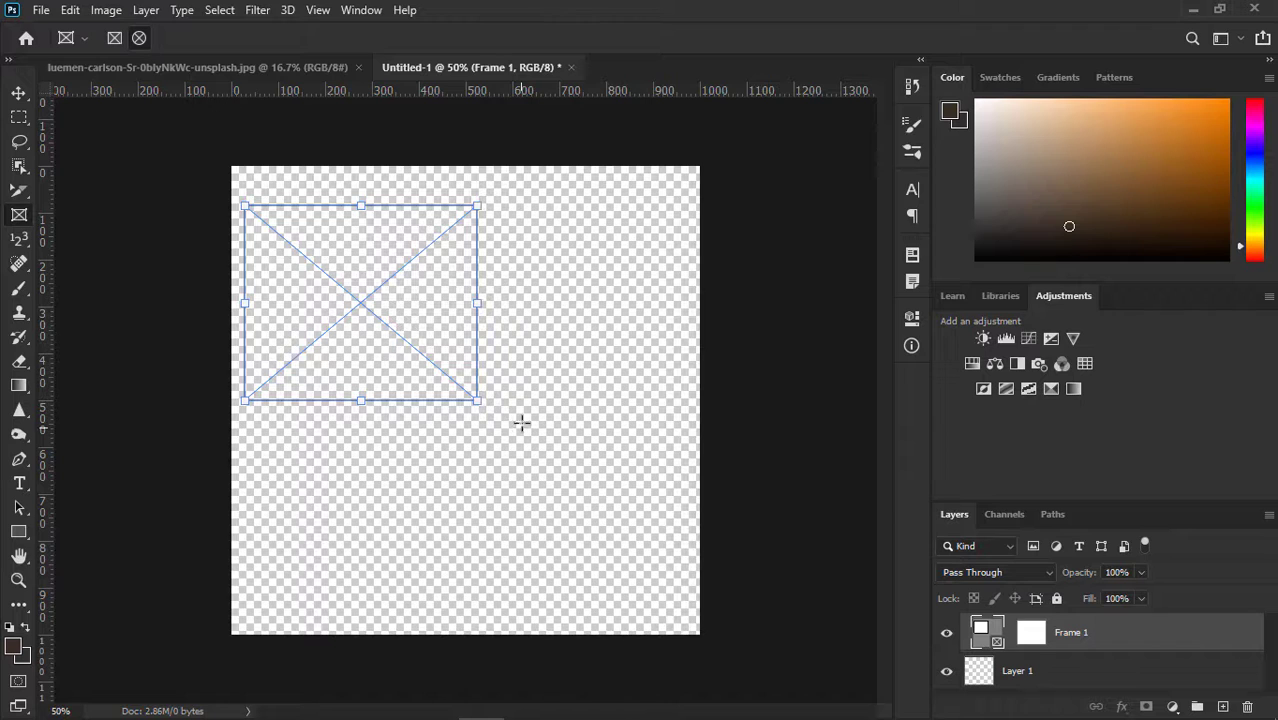
pyautogui.moveTo(489, 401); pyautogui.dragTo(681, 622)
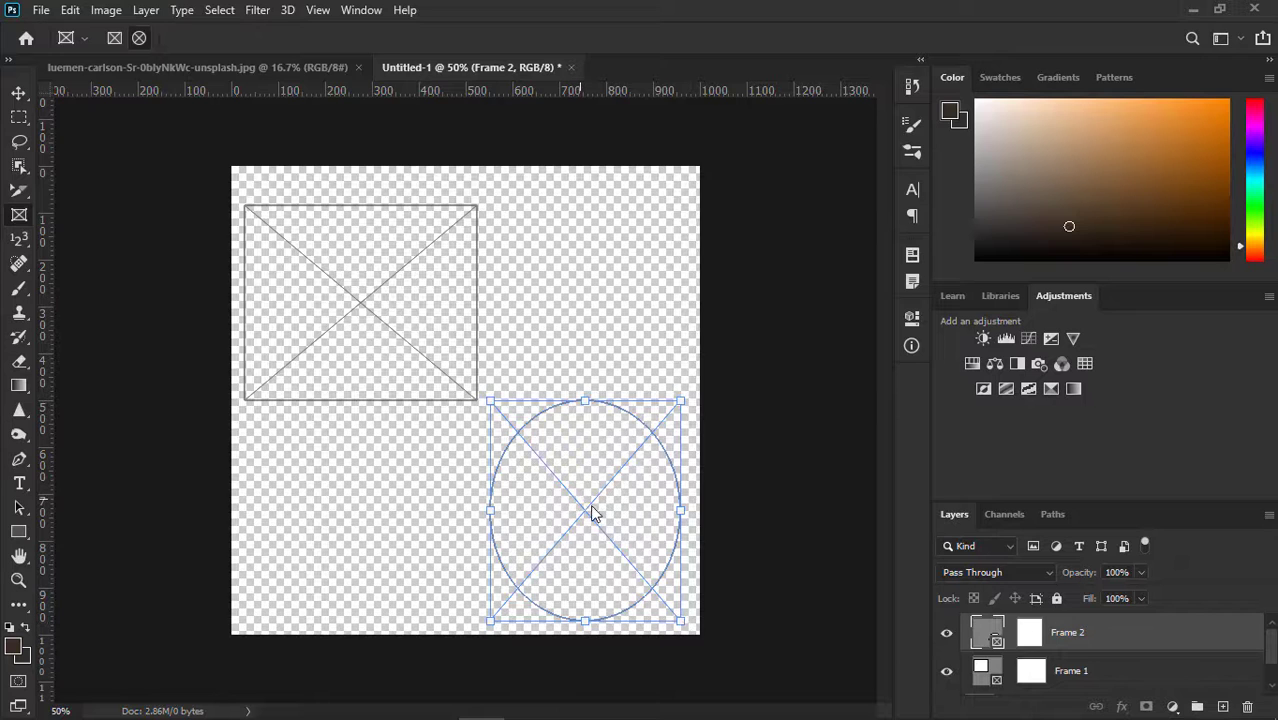
# Check the rectangular frame's size and position in Properties, then close them
pyautogui.doubleClick(987, 634)
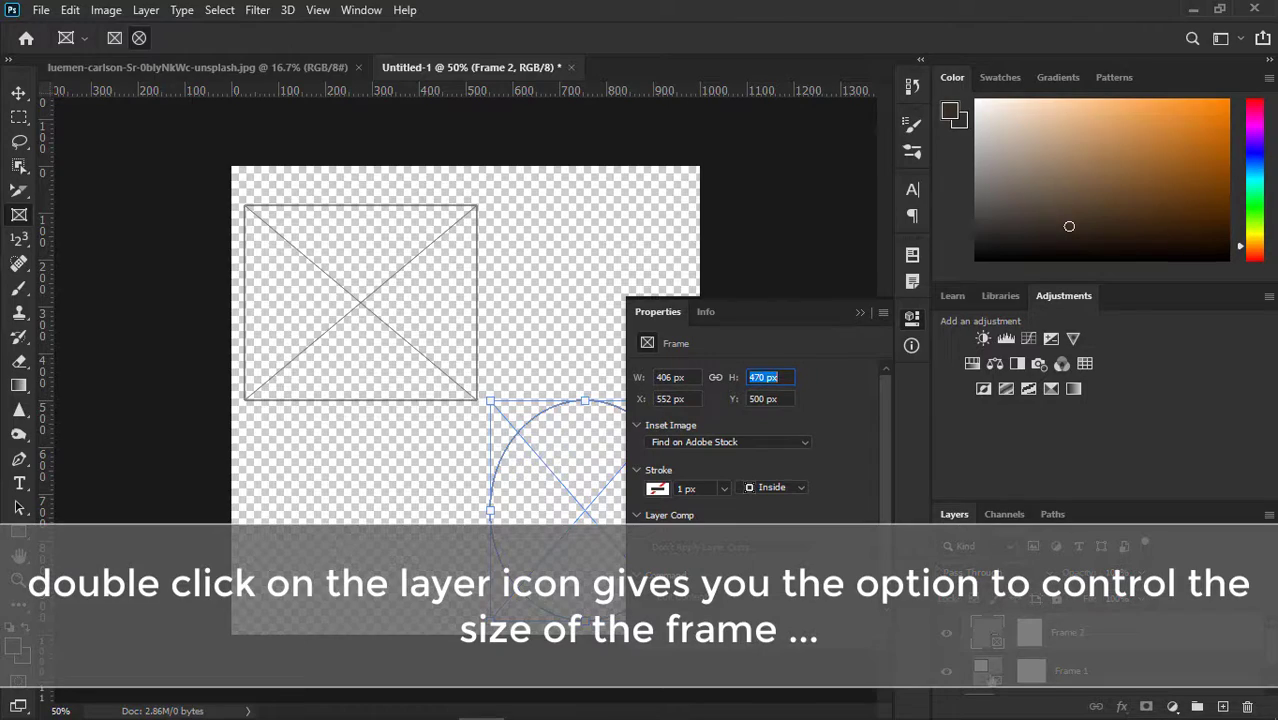
pyautogui.click(986, 672)
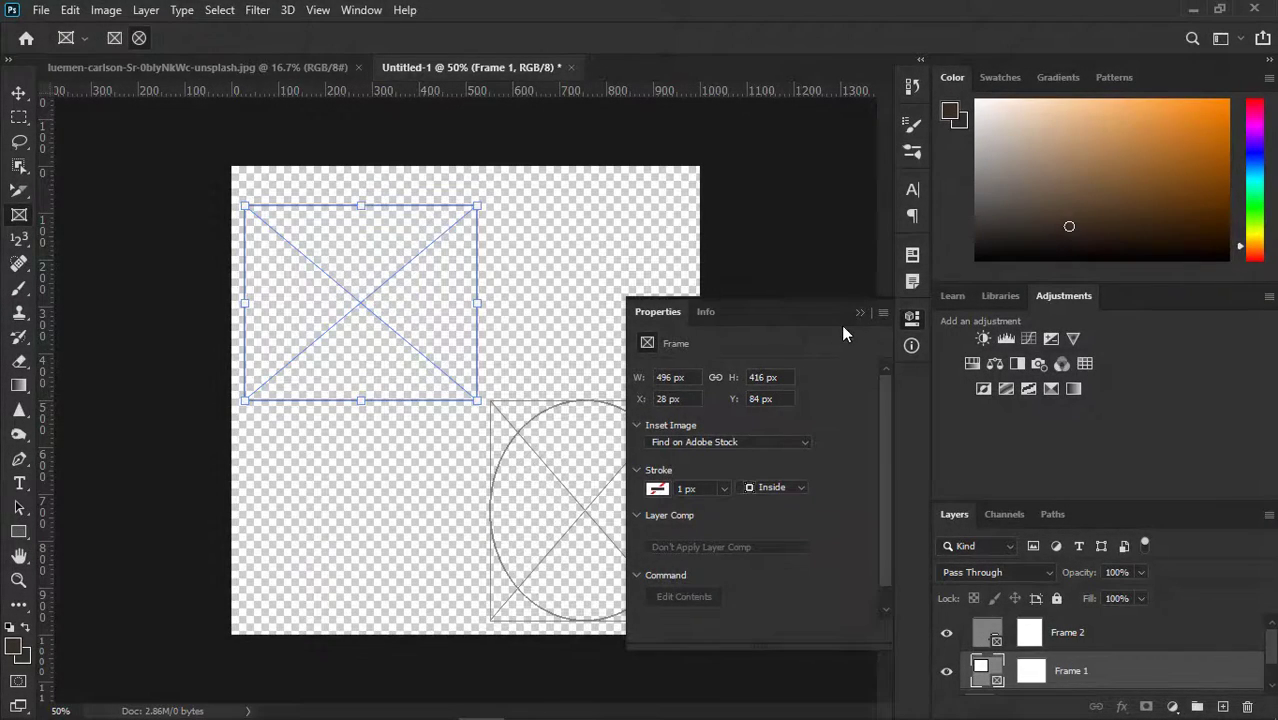
pyautogui.click(835, 328)
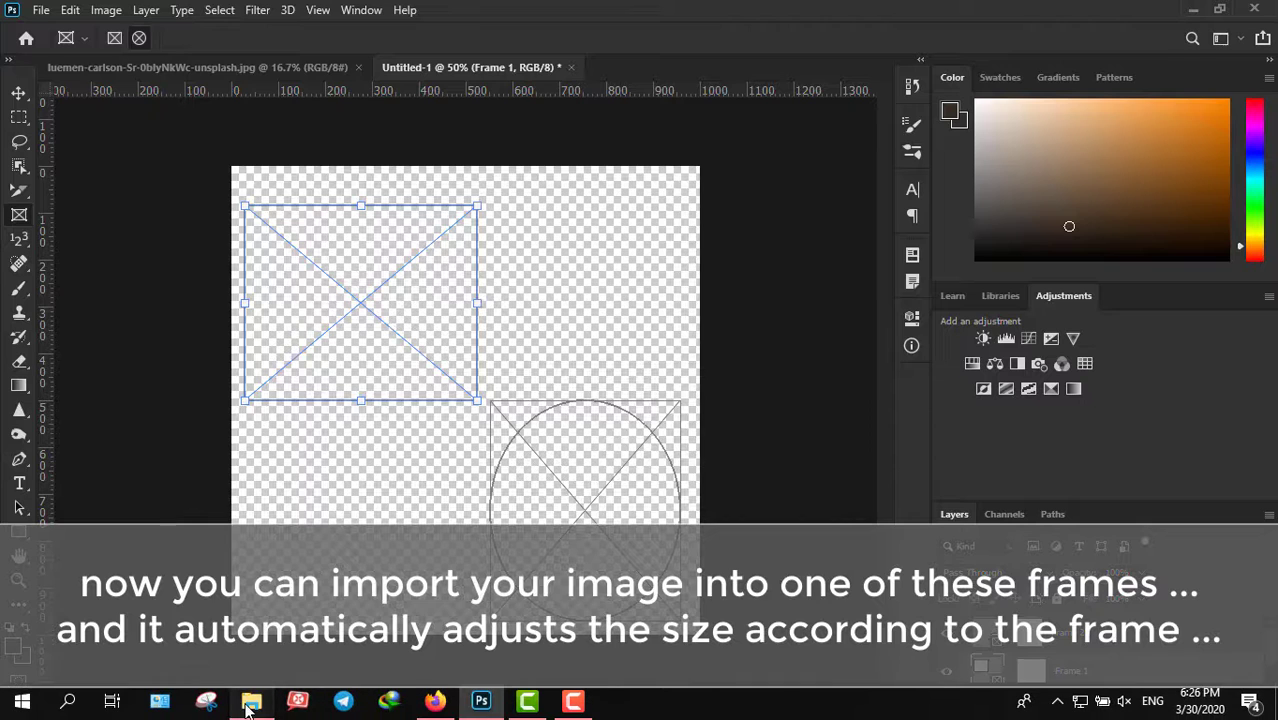
# Drag the car photo from File Explorer into the oval frame
pyautogui.click(251, 700)
pyautogui.moveTo(616, 150)
pyautogui.mouseDown()
pyautogui.moveTo(497, 716)
pyautogui.moveTo(565, 555)
pyautogui.mouseUp()
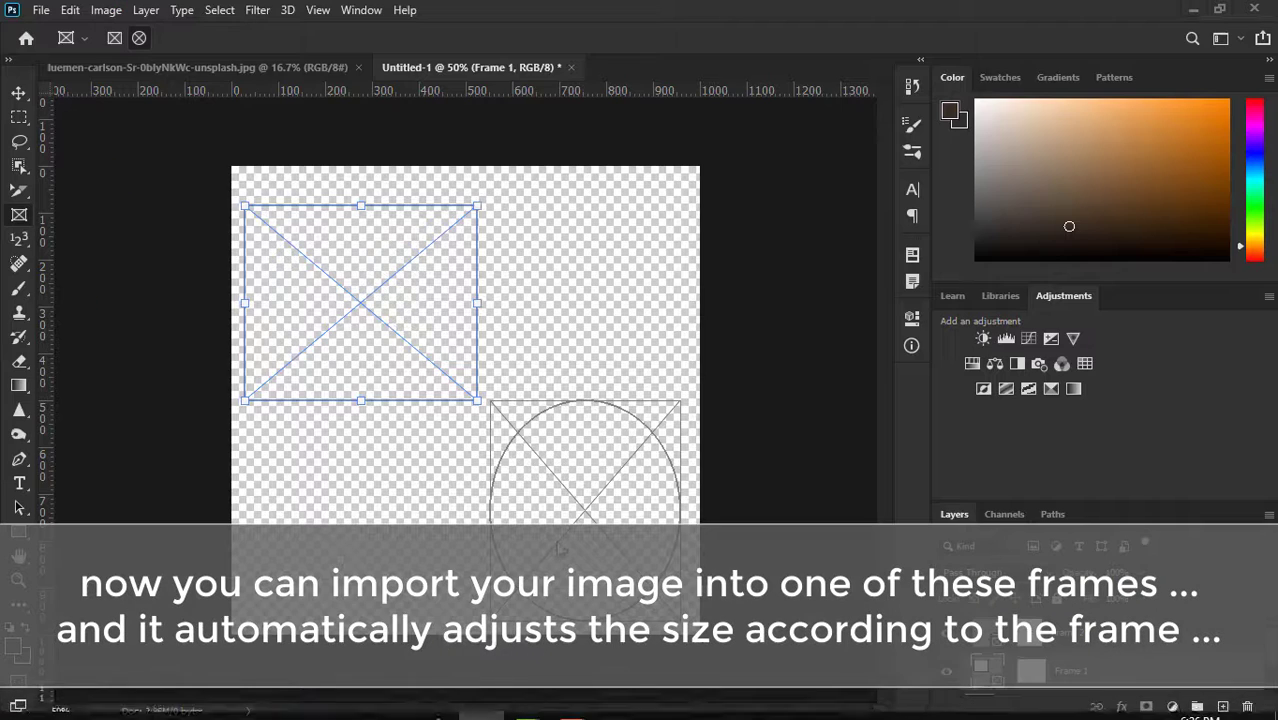
pyautogui.moveTo(565, 555); pyautogui.dragTo(565, 540)
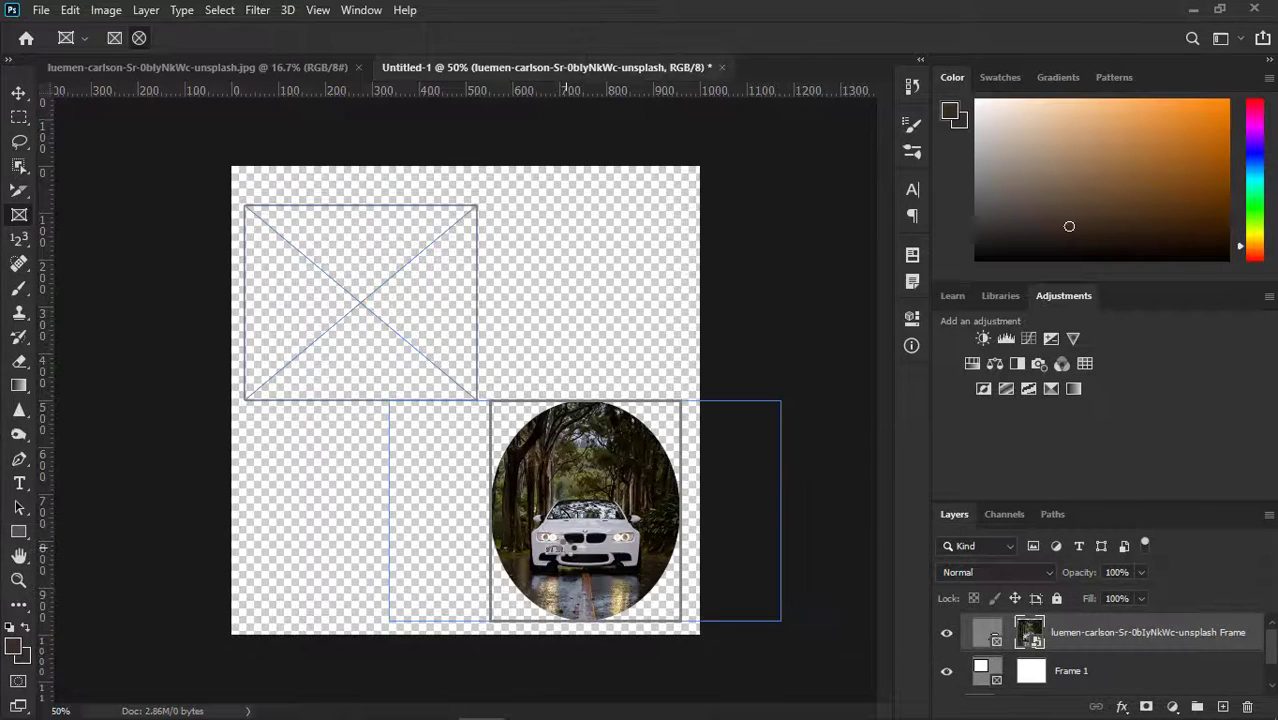
# Drag the car photo from File Explorer into the rectangular frame as well
pyautogui.click(251, 700)
pyautogui.moveTo(616, 150)
pyautogui.mouseDown()
pyautogui.moveTo(473, 713)
pyautogui.moveTo(385, 334)
pyautogui.mouseUp()
pyautogui.scroll(-1, 1061, 668)
pyautogui.click(1061, 675)
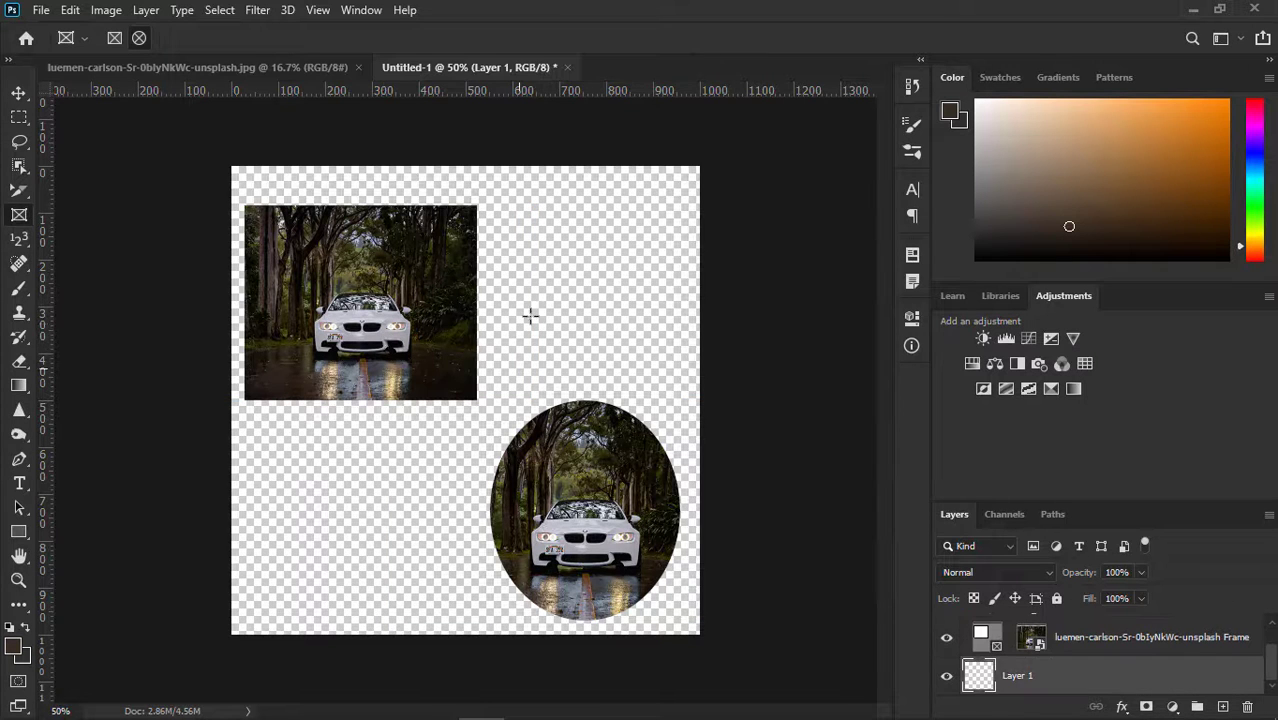